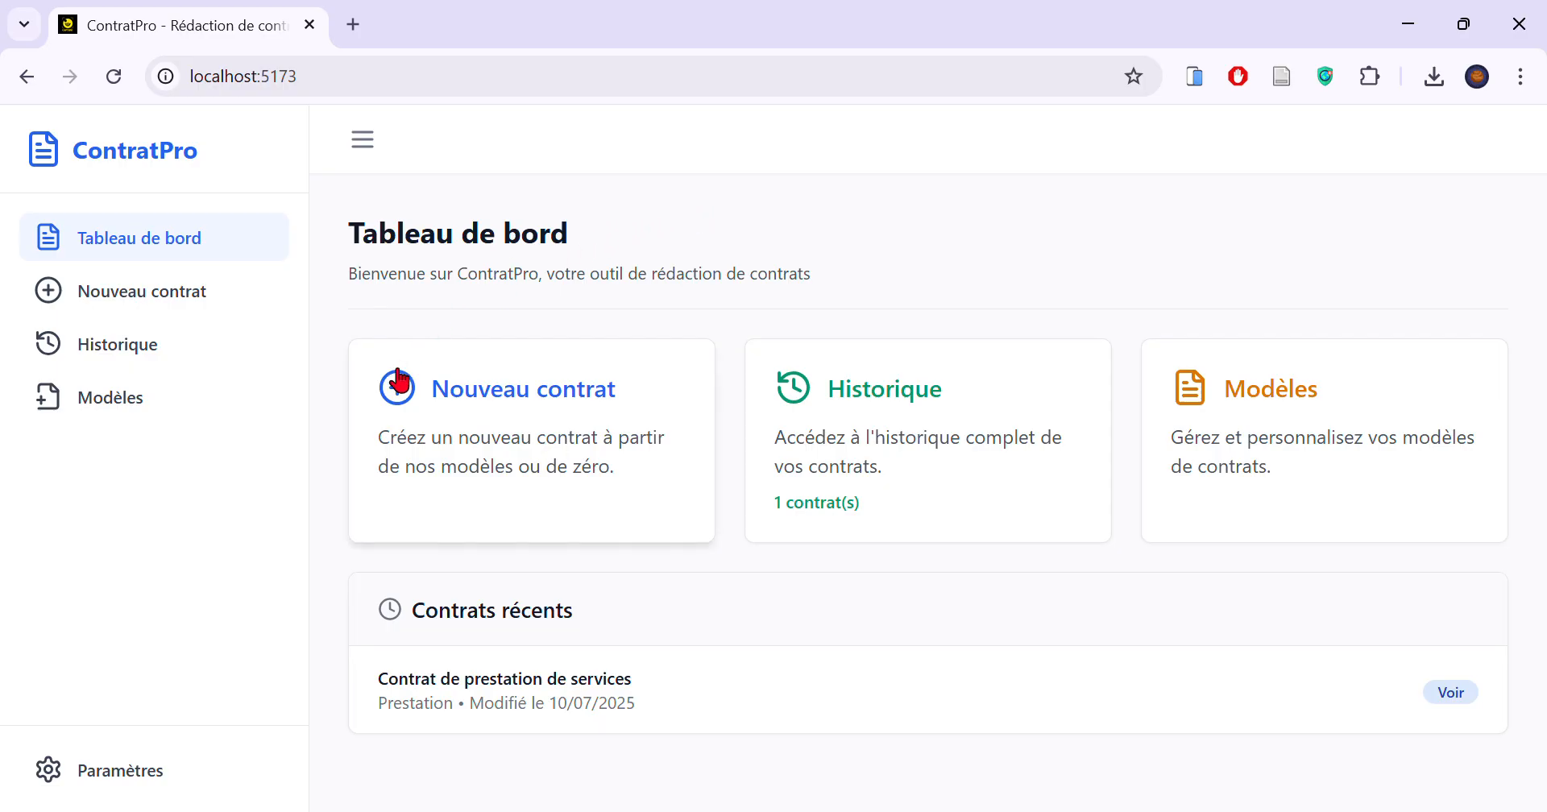
Look through the contract templates and view the clauses of the Contrat de prestation de services template.
left_click_drag(352, 301, 783, 282)
left_click(864, 277)
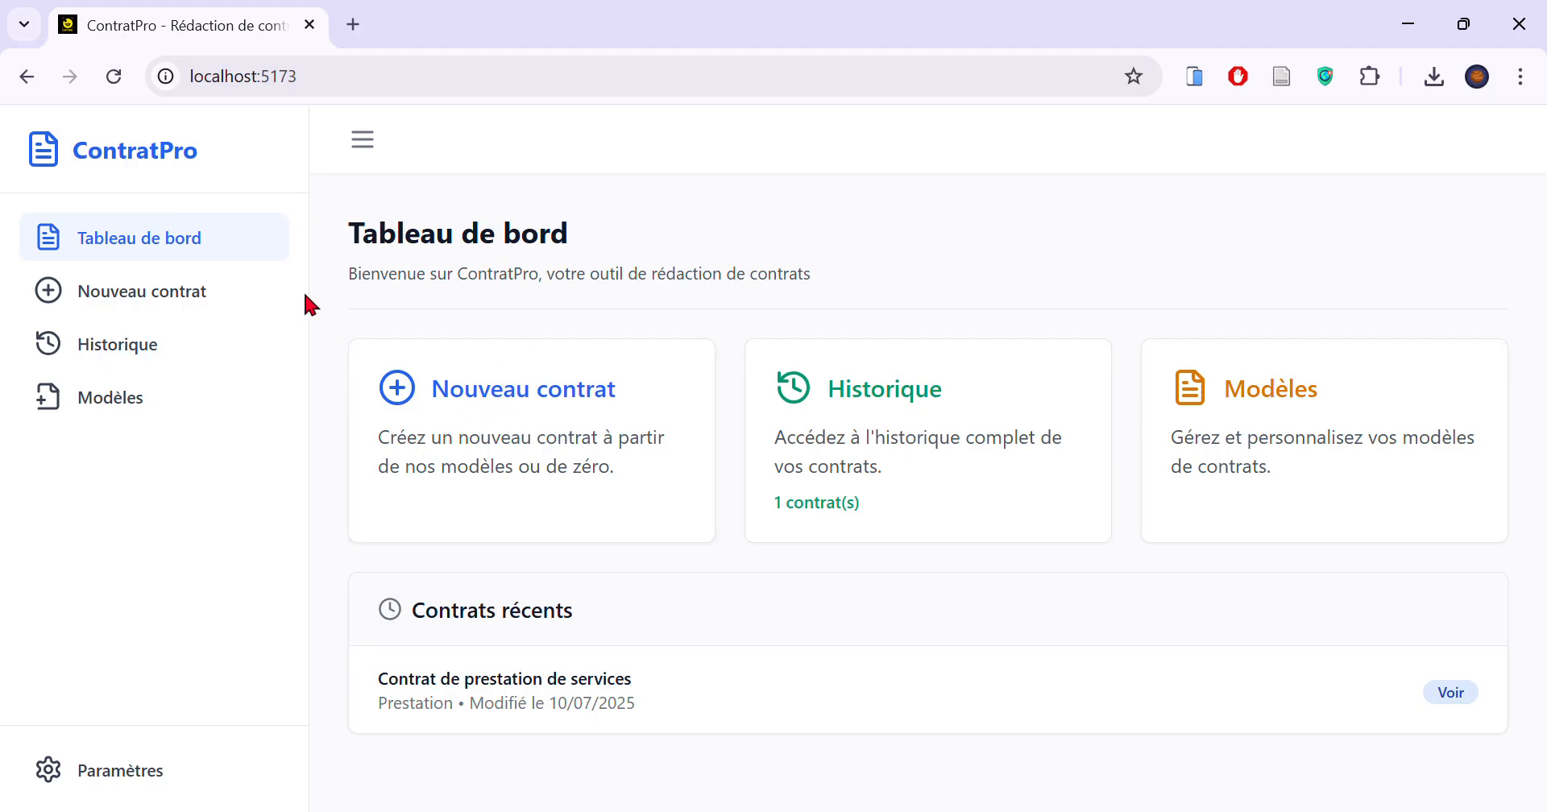
left_click(179, 411)
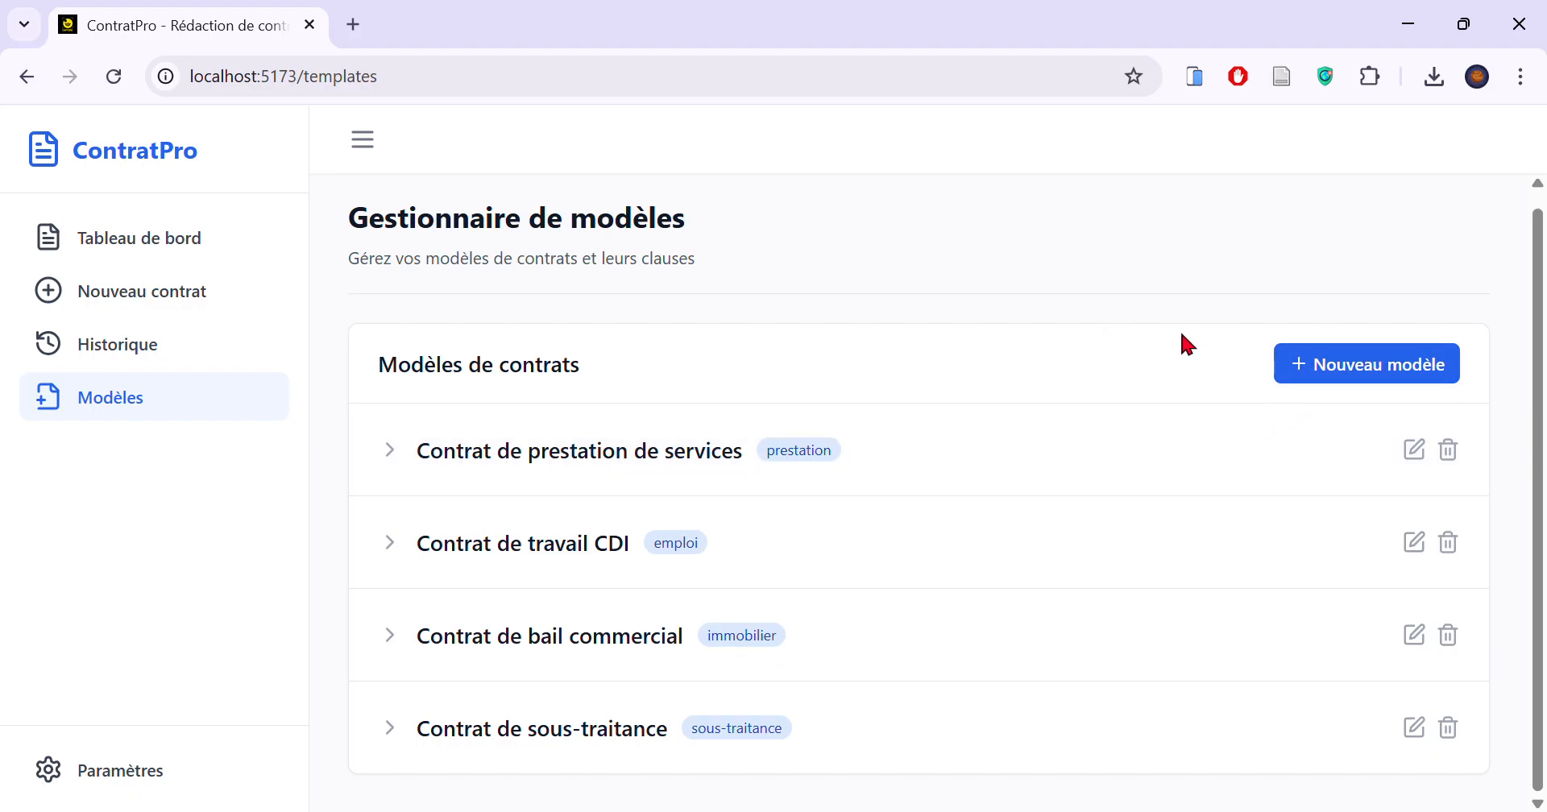
left_click(400, 460)
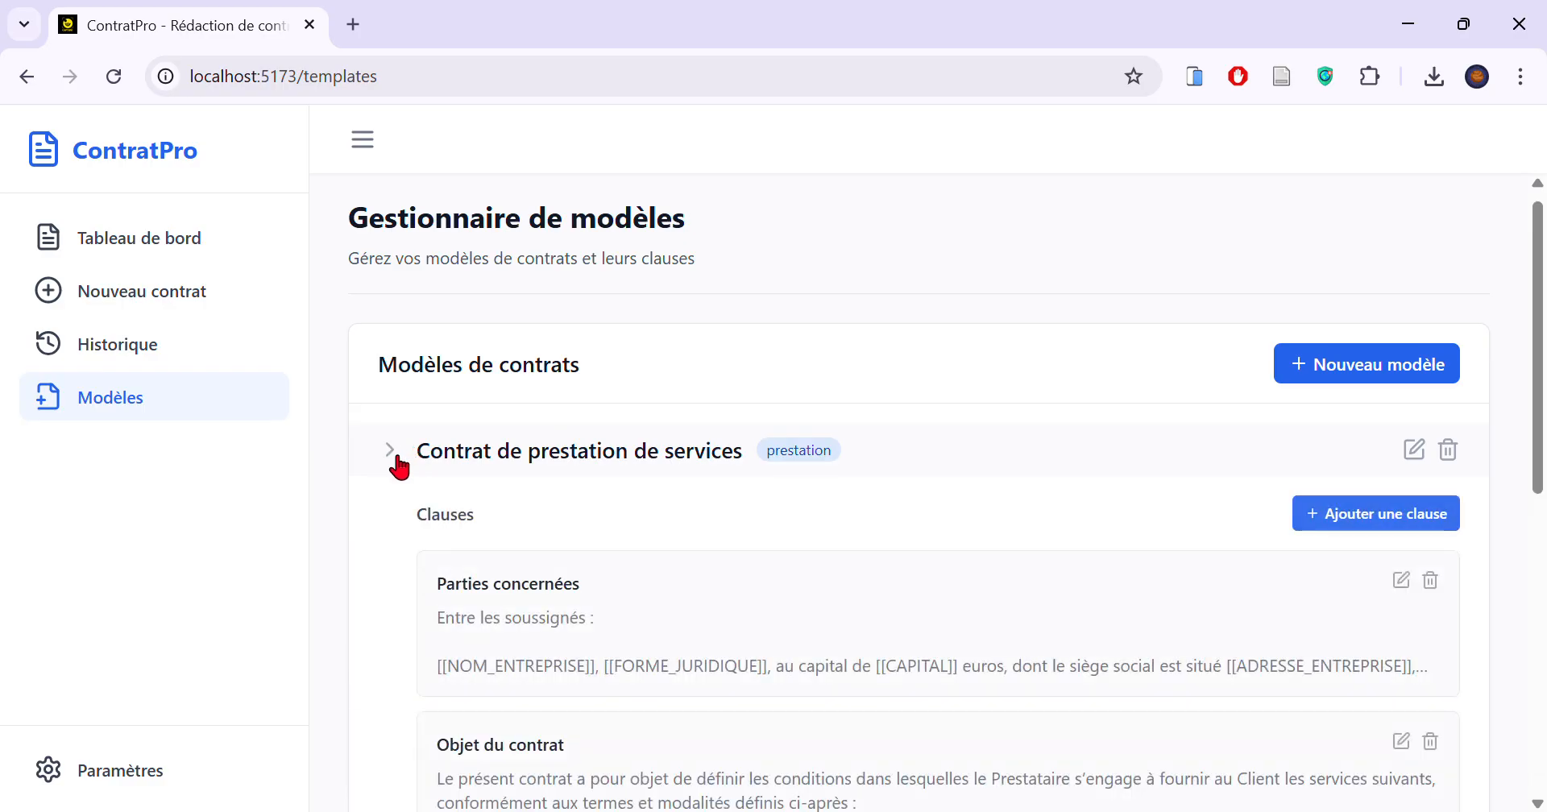
left_click(401, 461)
Start a new contract from the Contrat de prestation de services template and add a company logo.
left_click(179, 241)
left_click(521, 411)
left_click(640, 443)
scroll(648, 439, "down", 3)
scroll(651, 439, "down", 3)
left_click(628, 429)
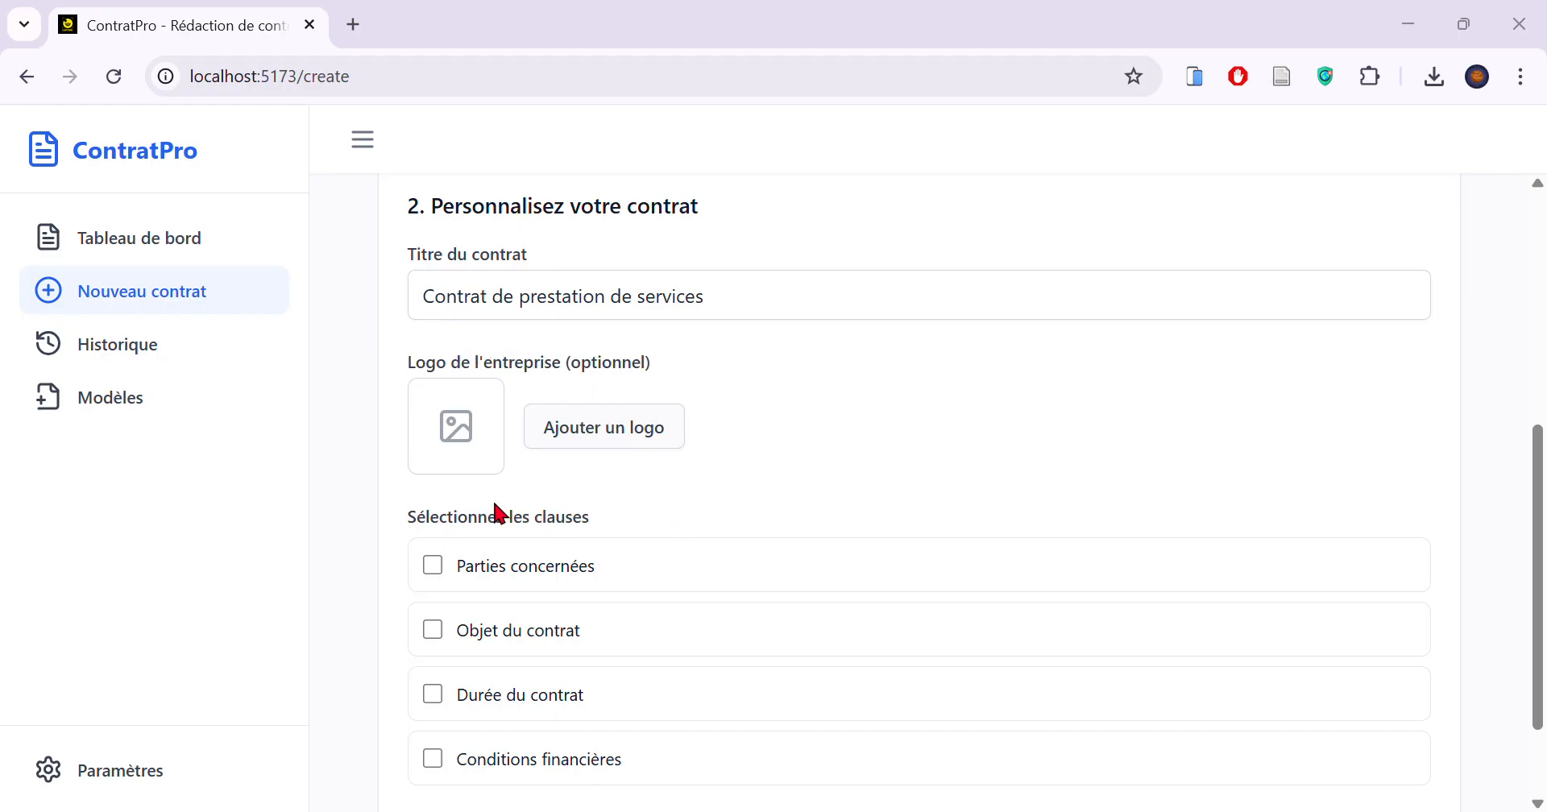
Include the clauses Objet du contrat, Durée du contrat and Conditions financières in the contract.
scroll(613, 483, "down", 2)
left_click(525, 506)
scroll(542, 490, "down", 3)
left_click(530, 337)
left_click(523, 399)
scroll(612, 407, "up", 2)
scroll(552, 370, "up", 2)
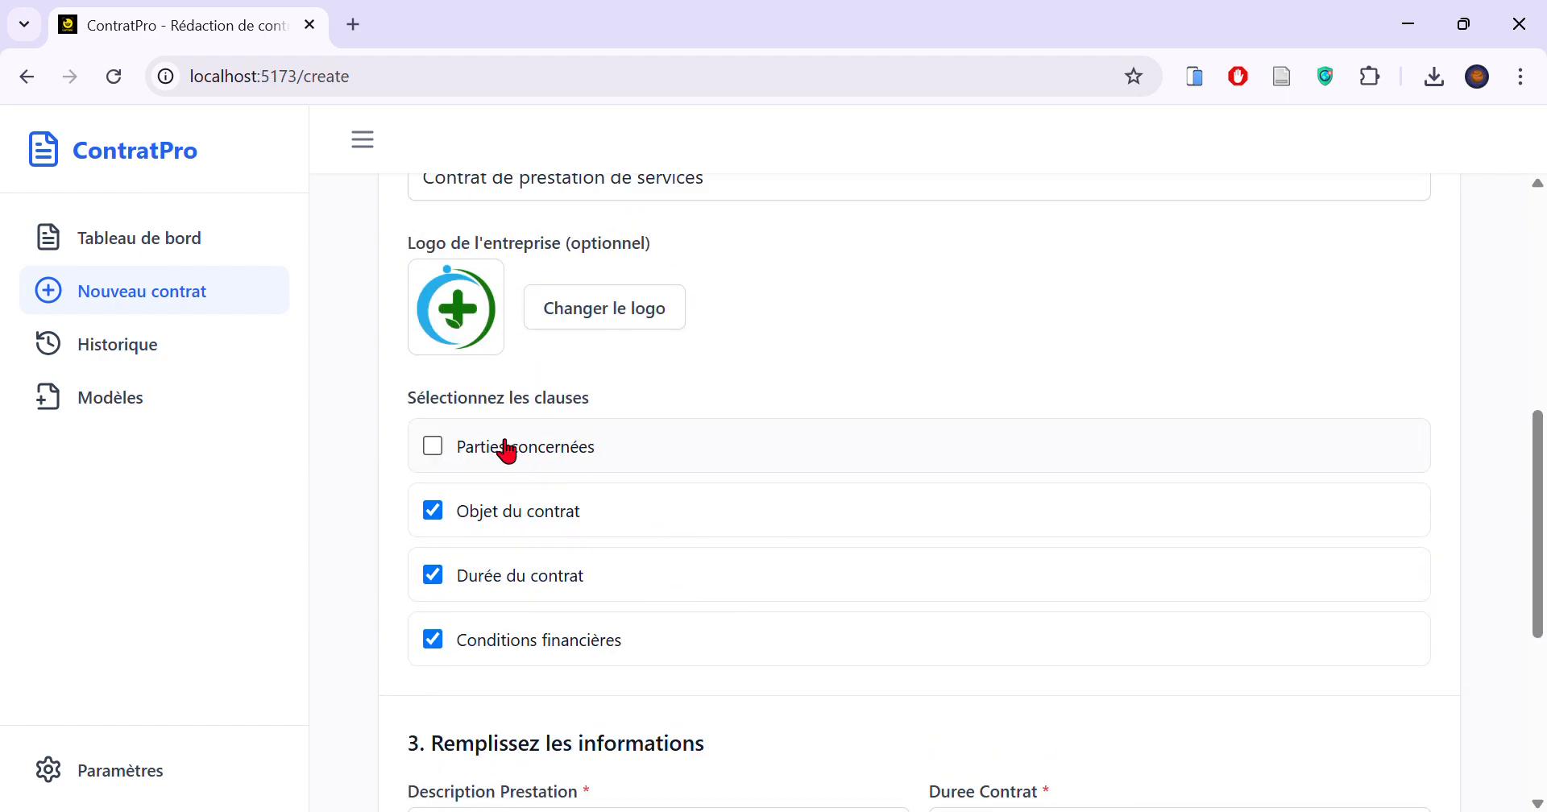
scroll(516, 453, "down", 2)
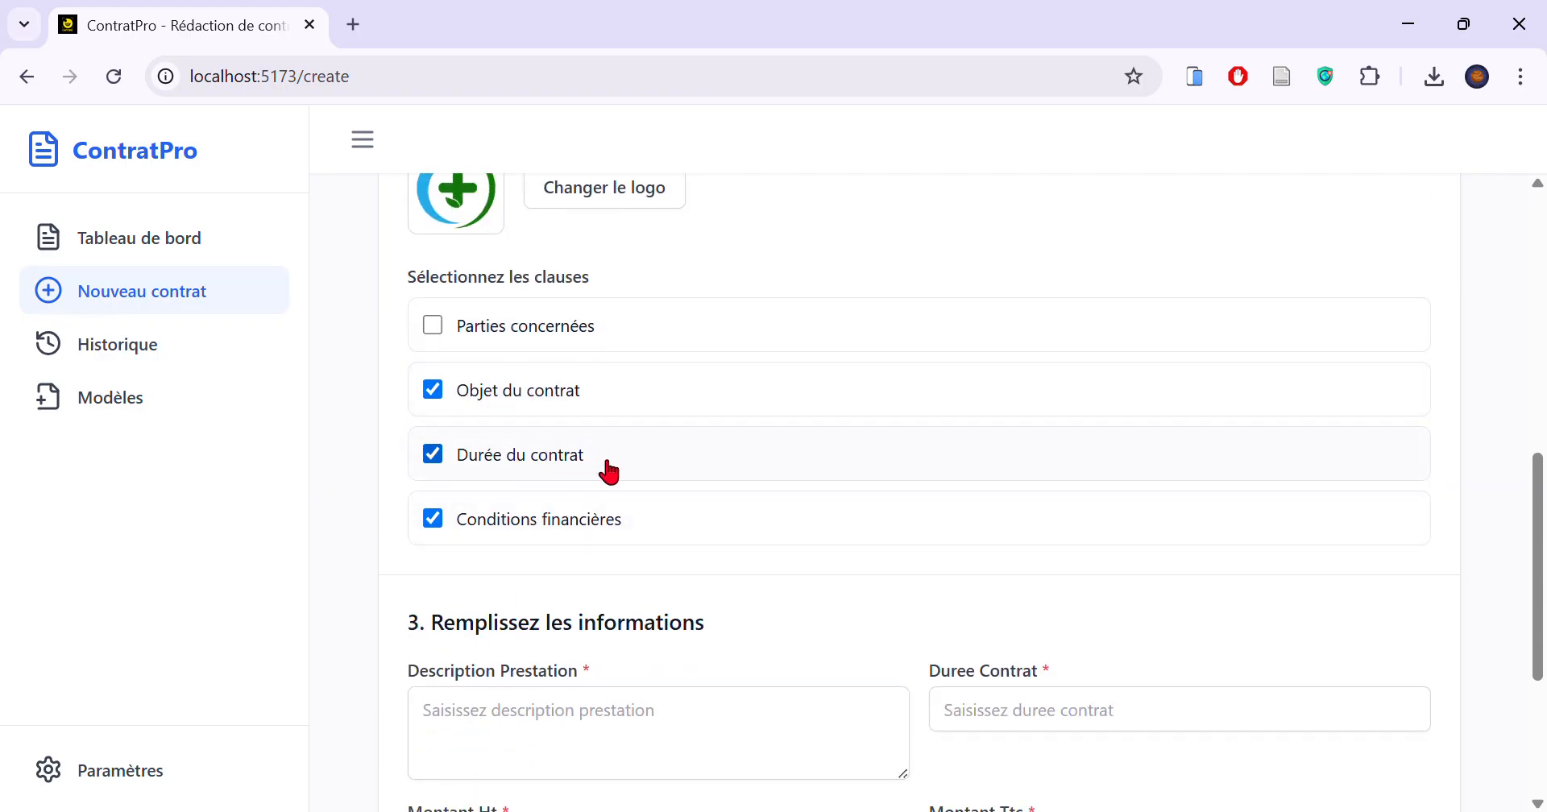
Describe the service as "Developpement d'un site Web" in the contract information.
scroll(608, 472, "down", 3)
left_click(611, 501)
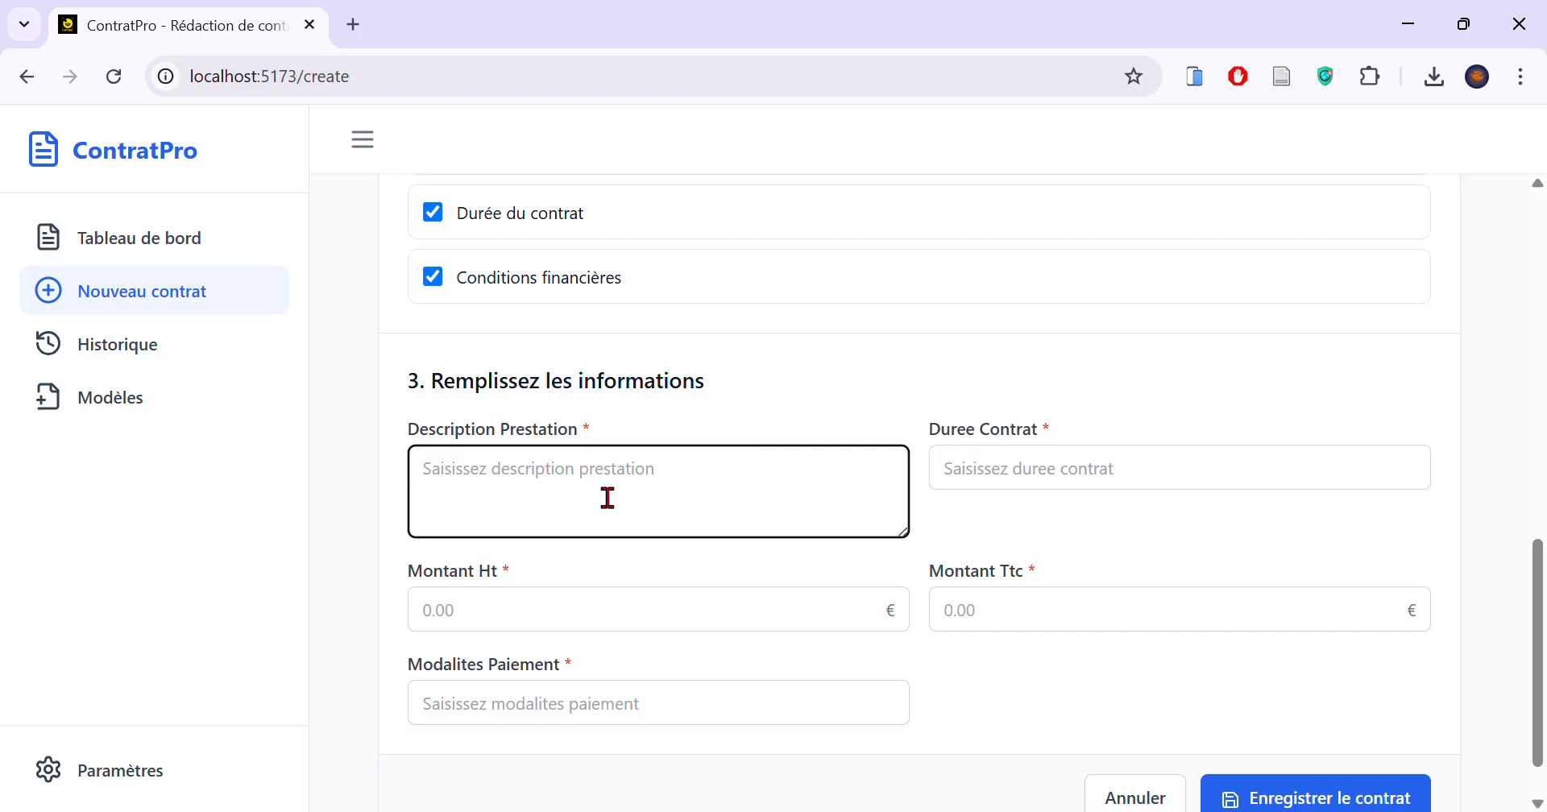
type("Develop")
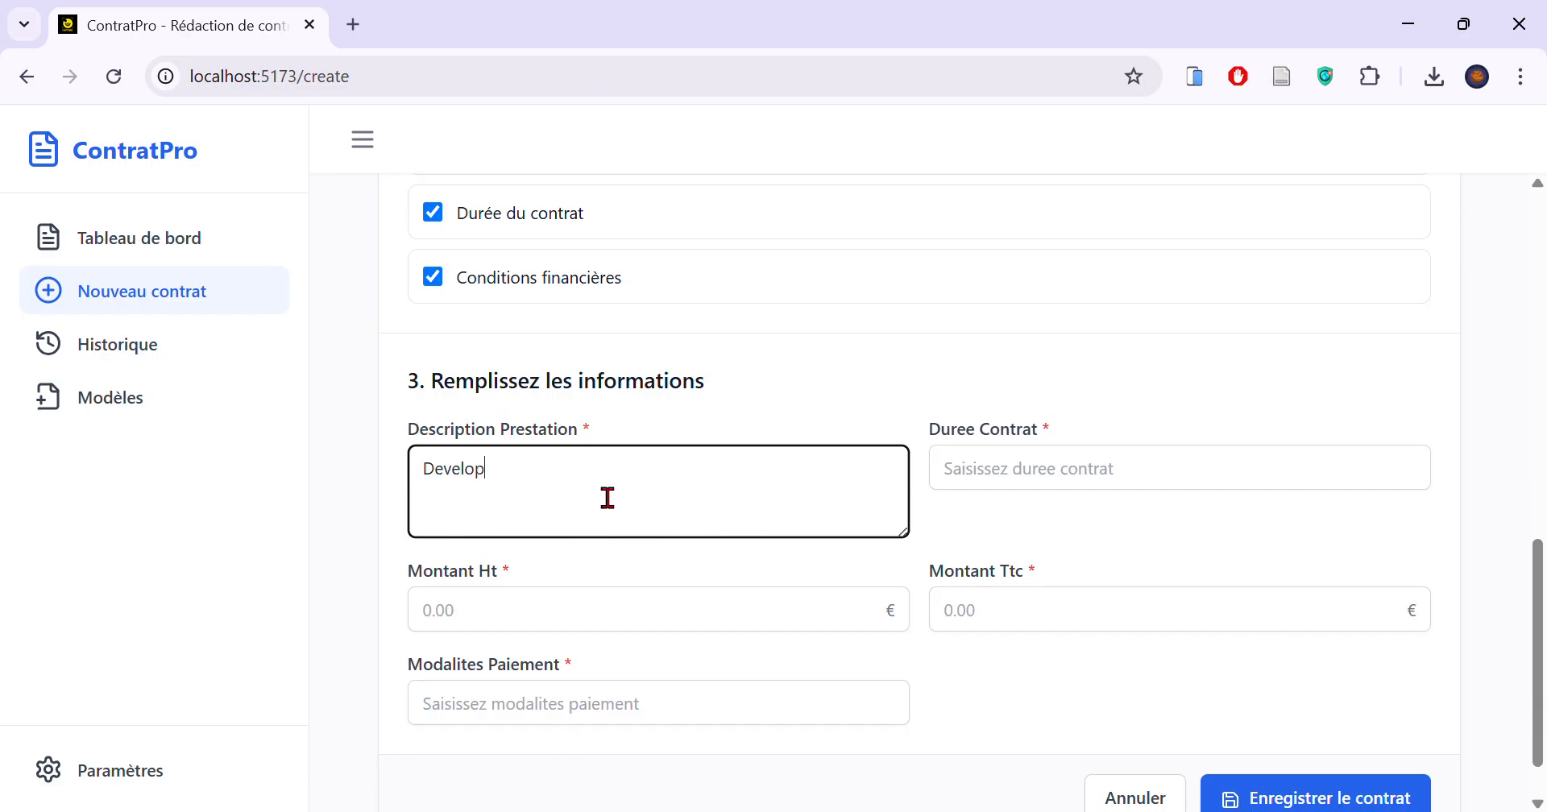
type("pement d'un site Web")
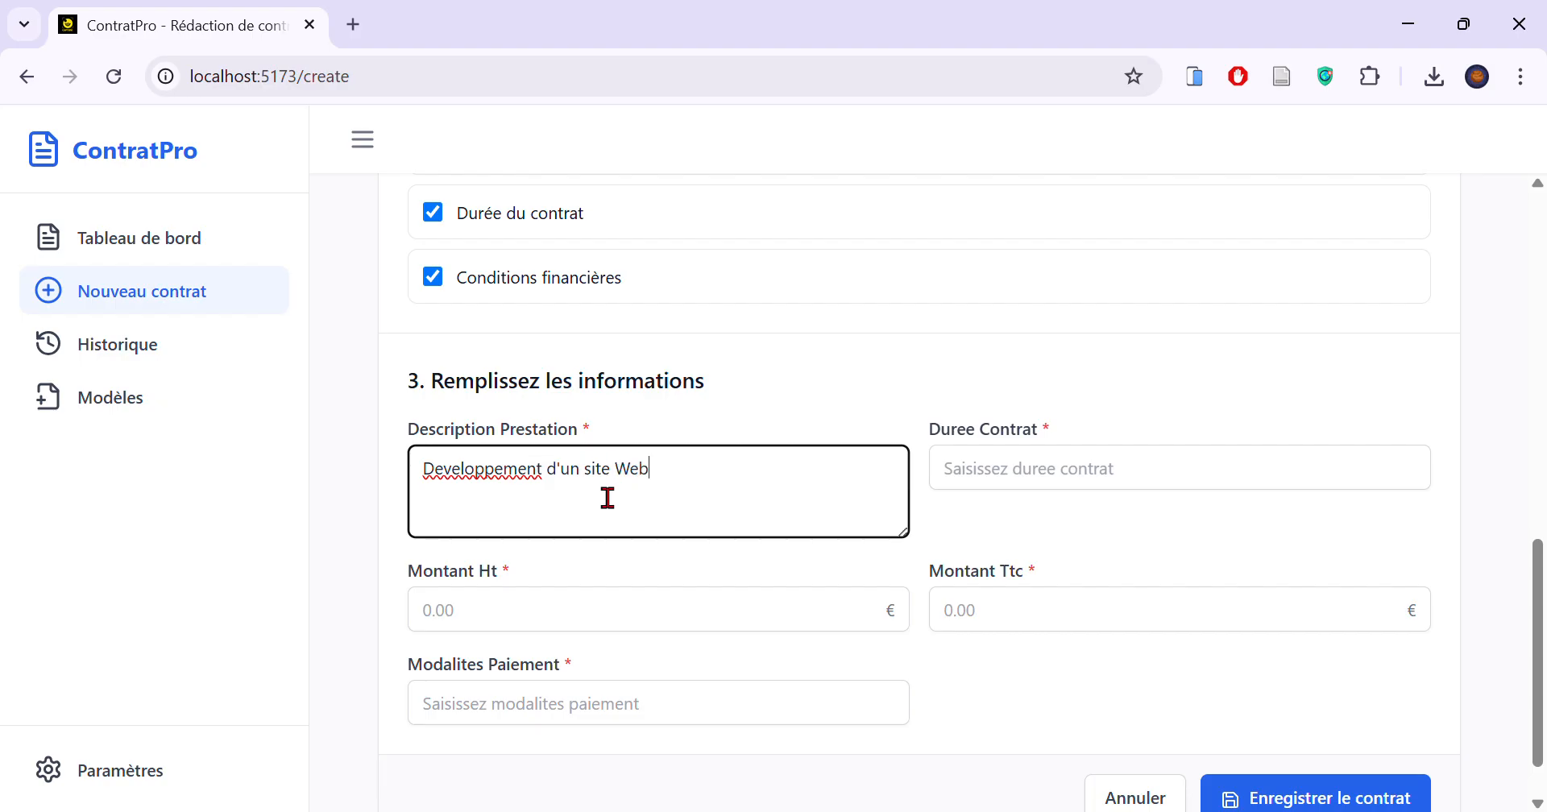
Set the contract duration to "3 jours" and the amounts to 2000 € before tax and 2100 € including tax.
left_click(1119, 482)
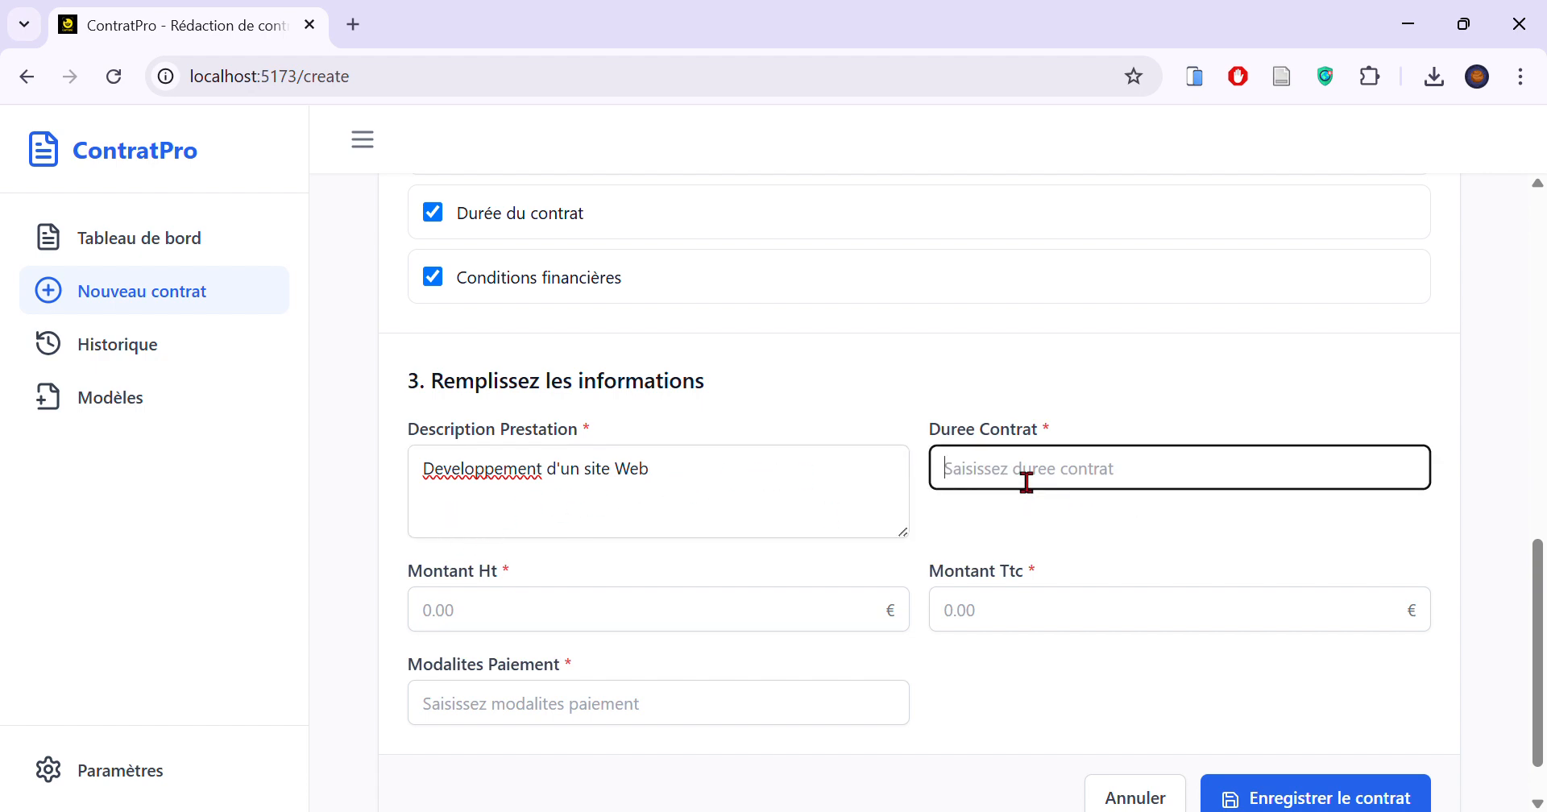
type("3 jours")
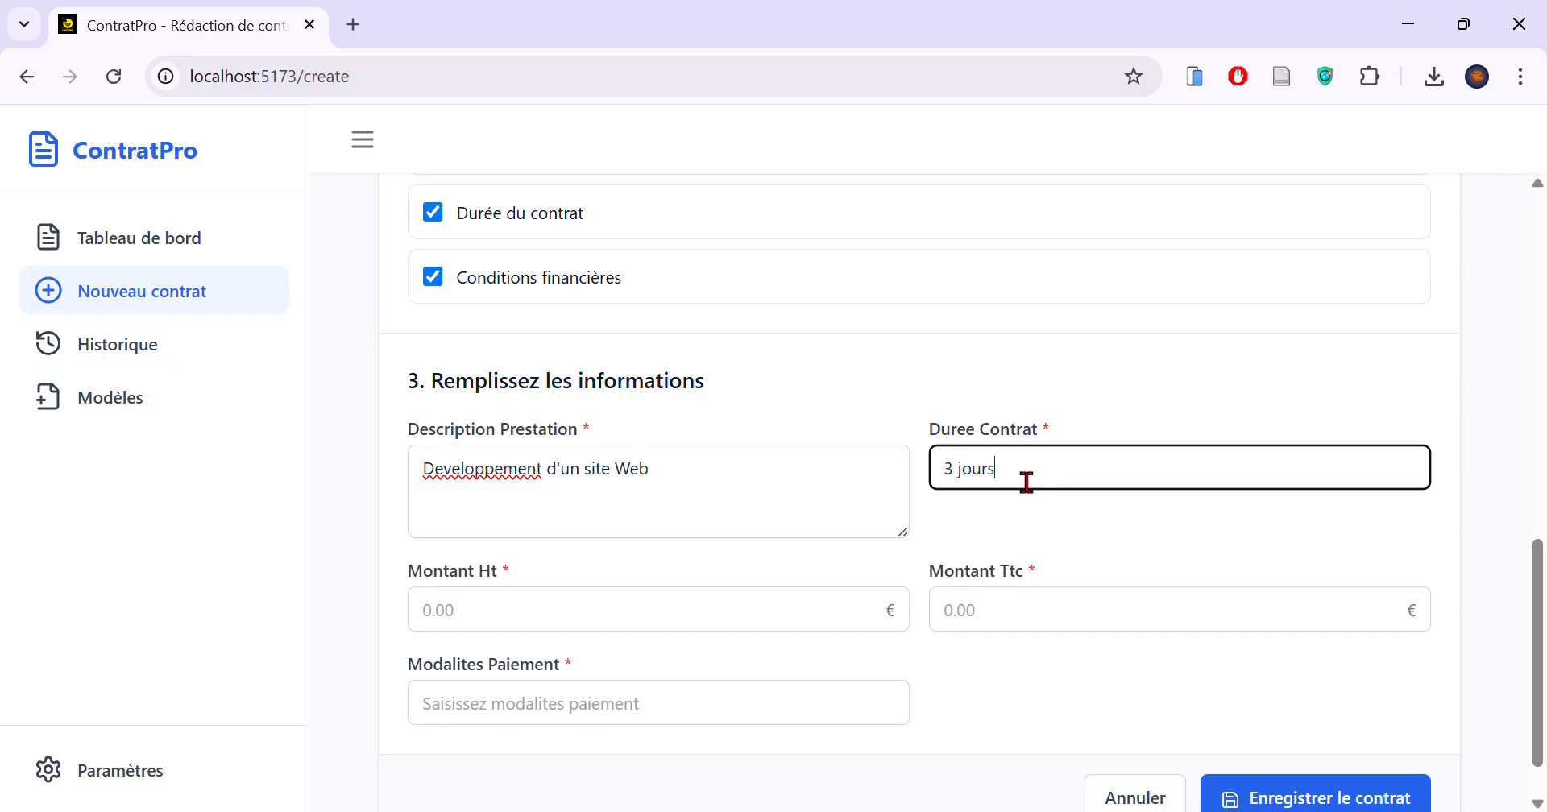
left_click(573, 628)
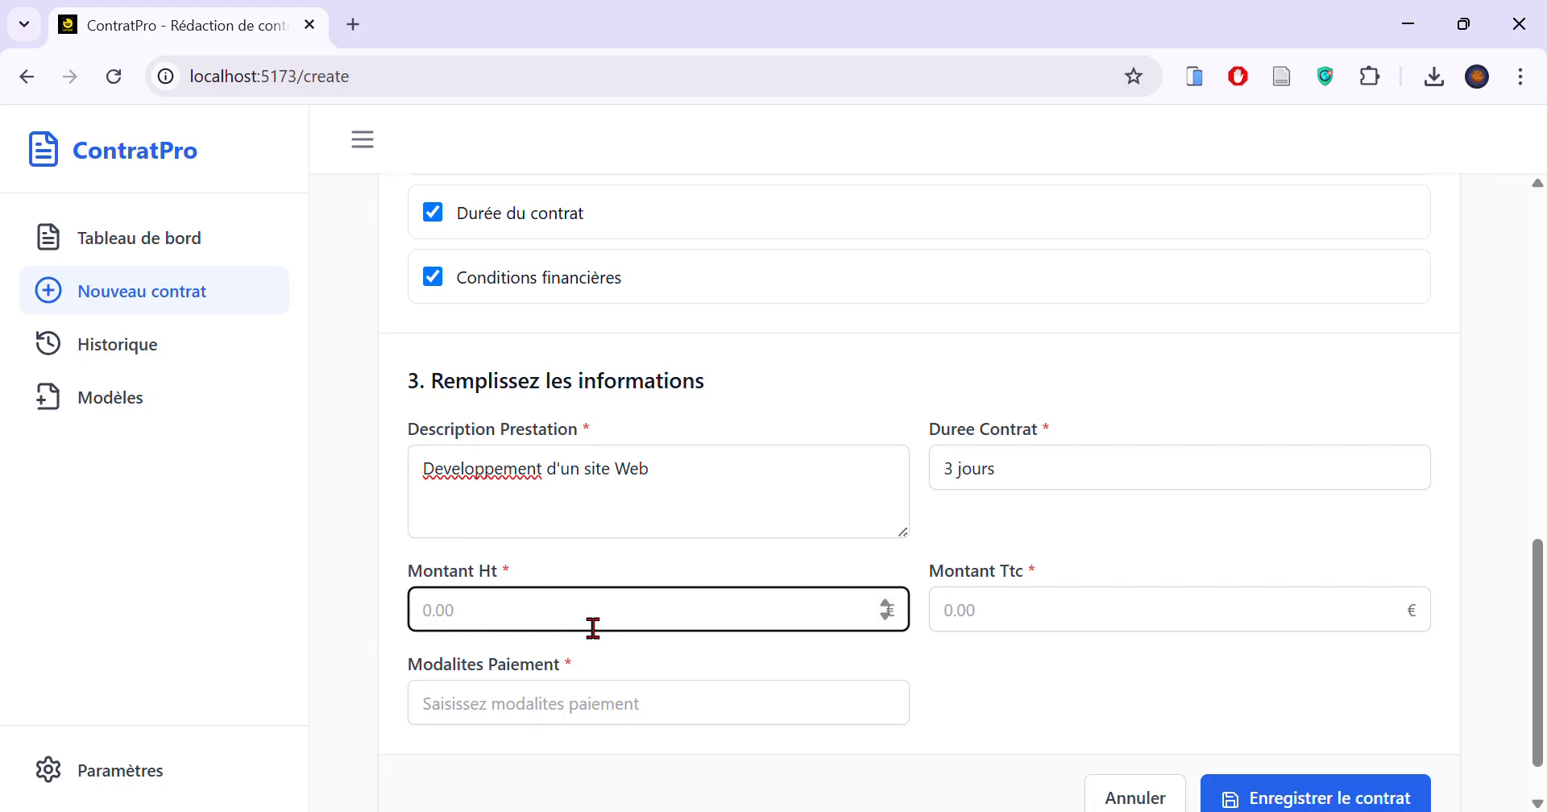
left_click(1058, 636)
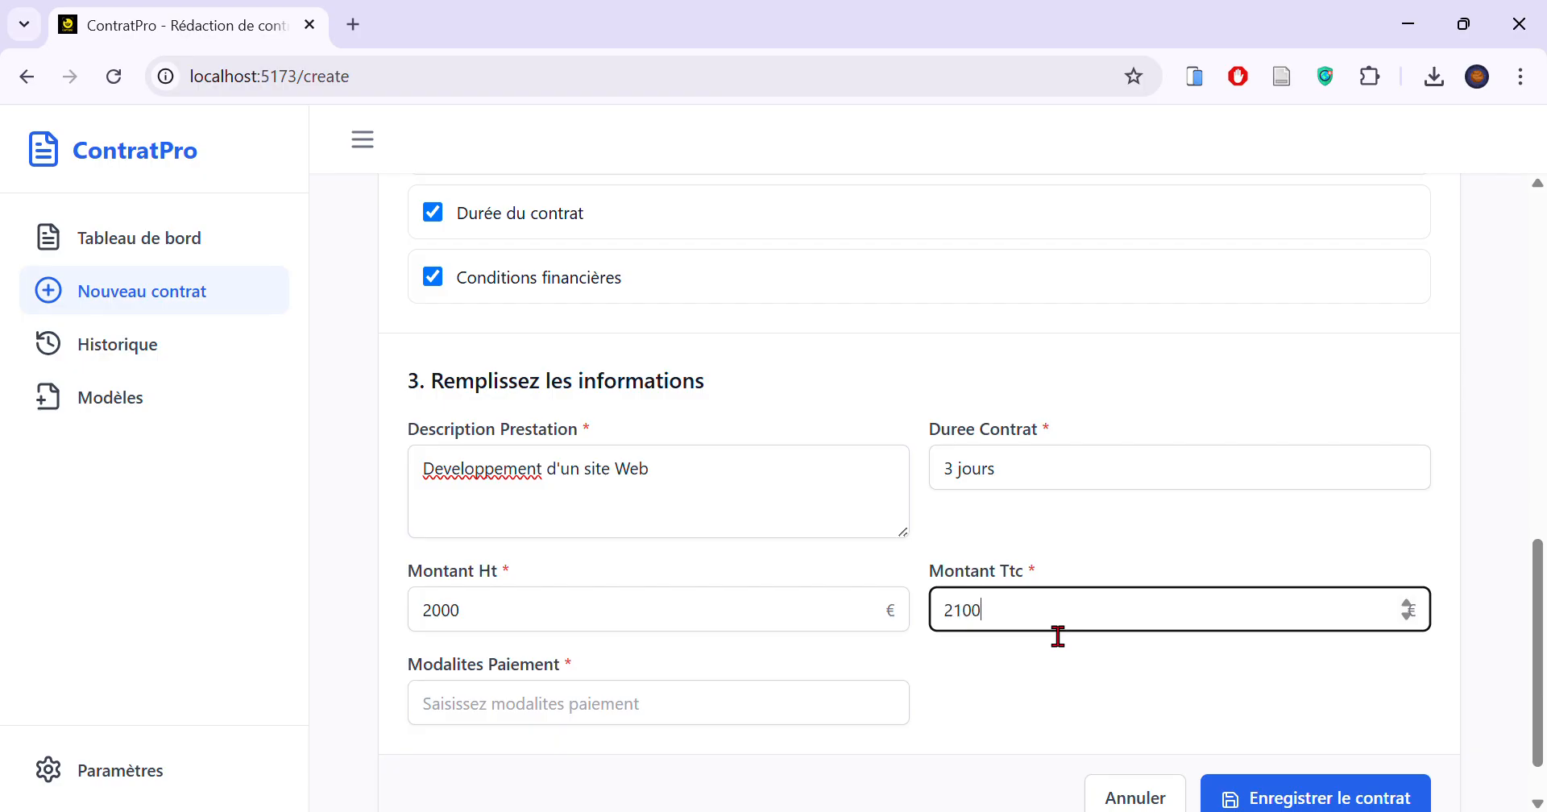
Enter the payment terms "30 jours apres la reception du contrat" and save the contract.
scroll(1025, 642, "down", 1)
left_click(646, 649)
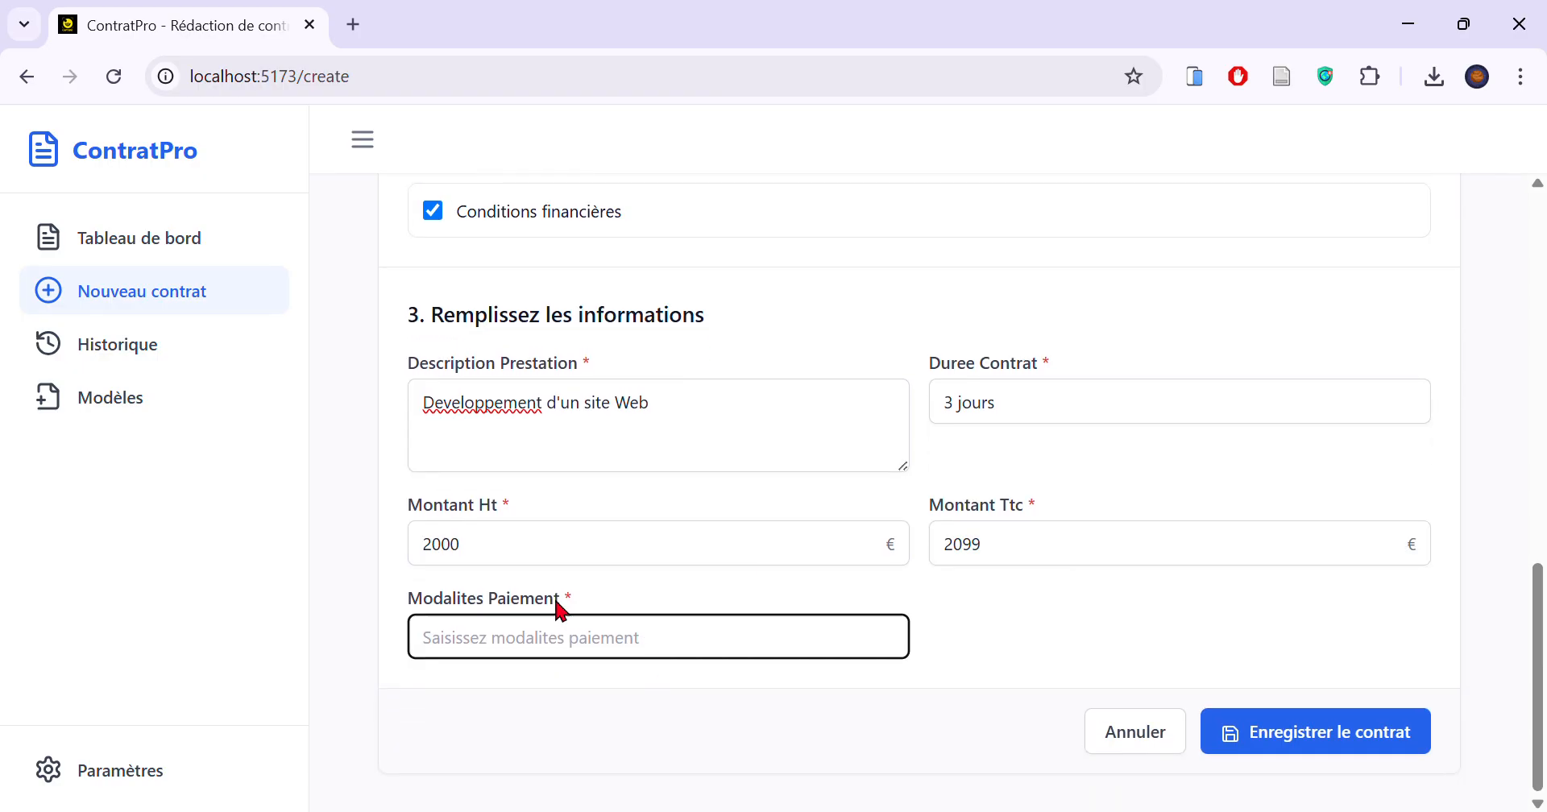
type("30 jours apres la rece")
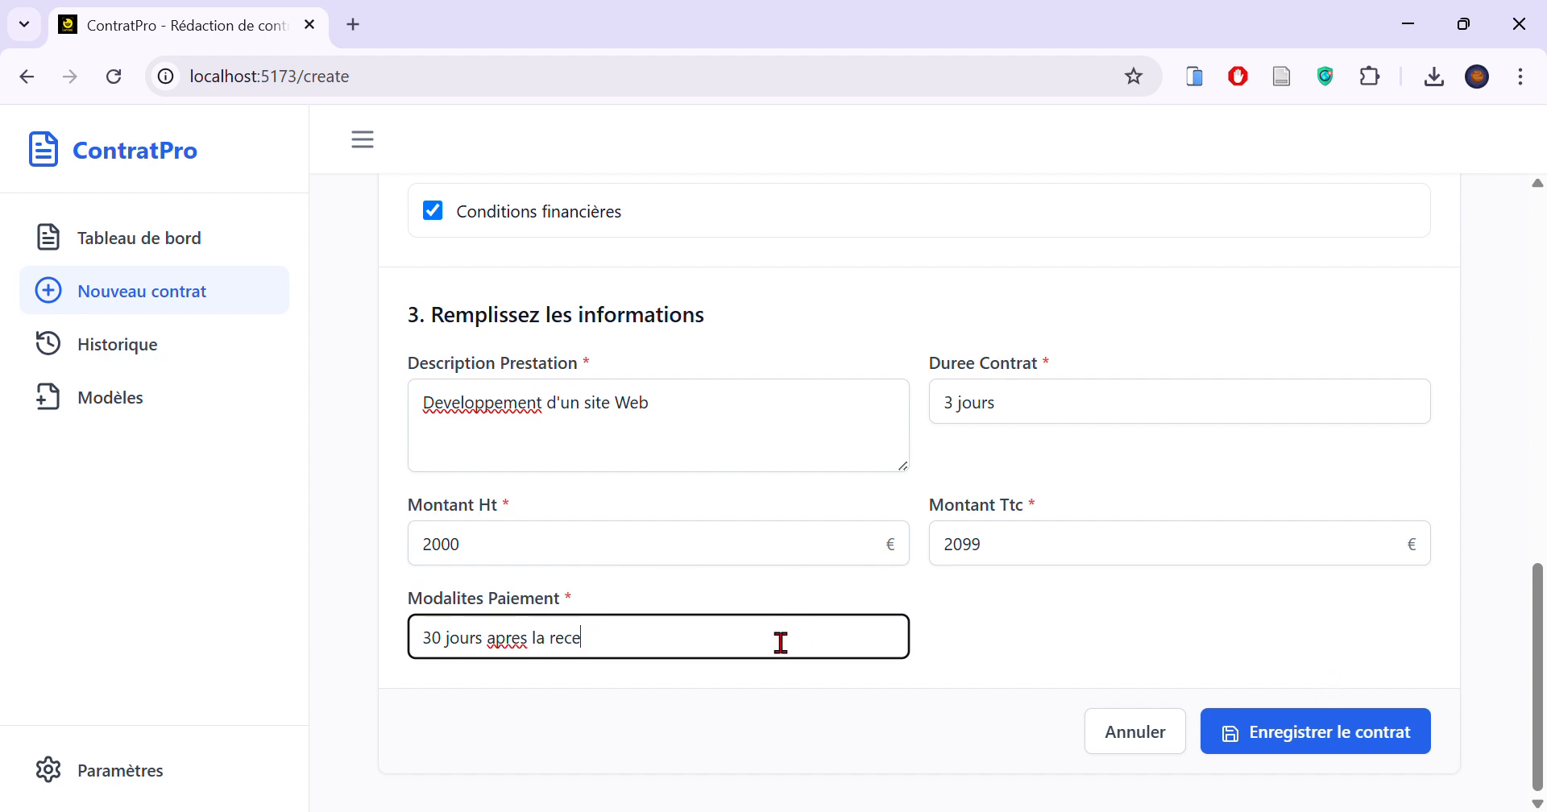
type("n du contrat")
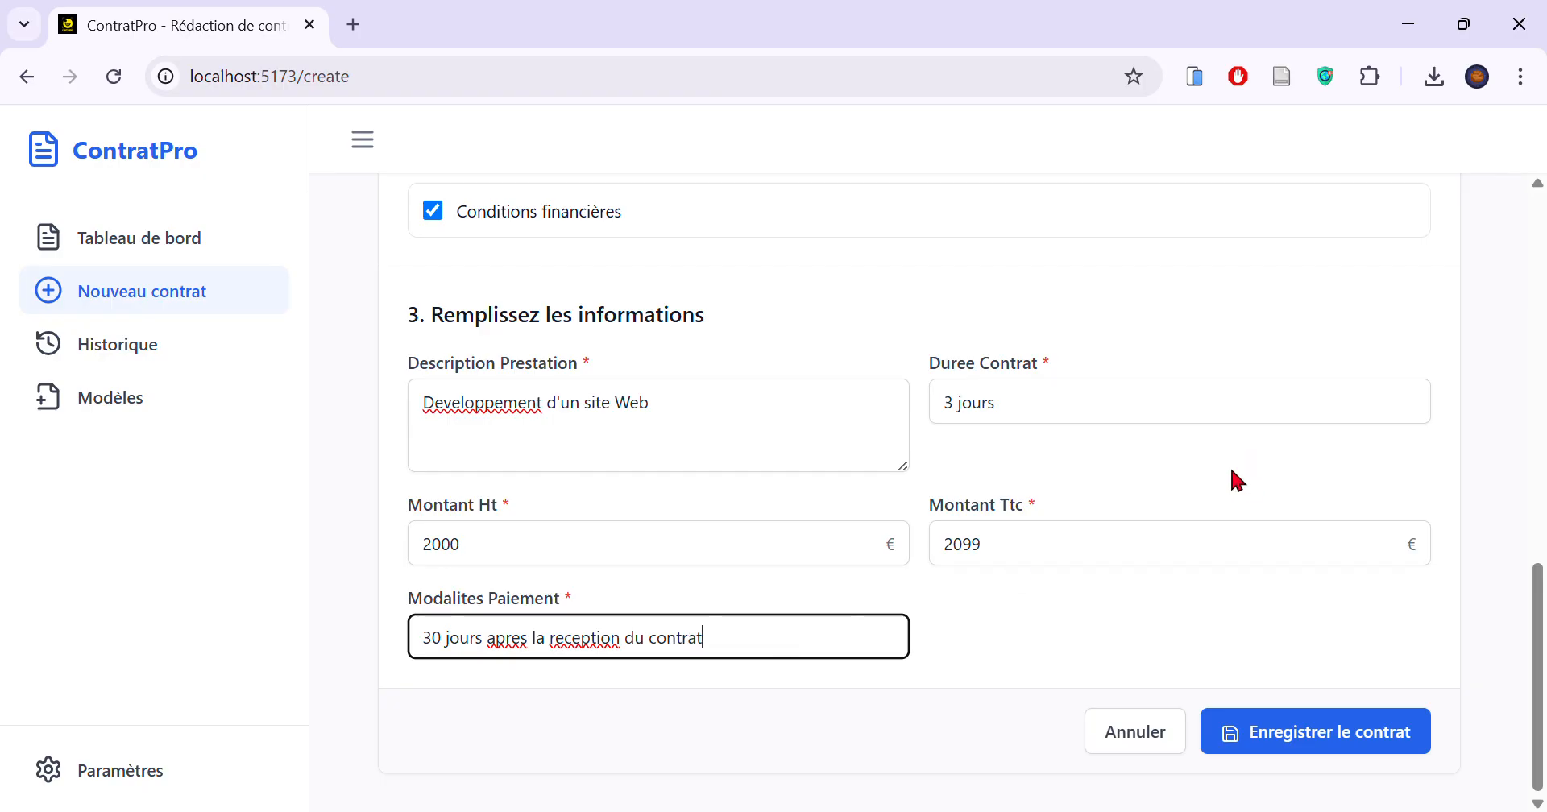
left_click(1313, 737)
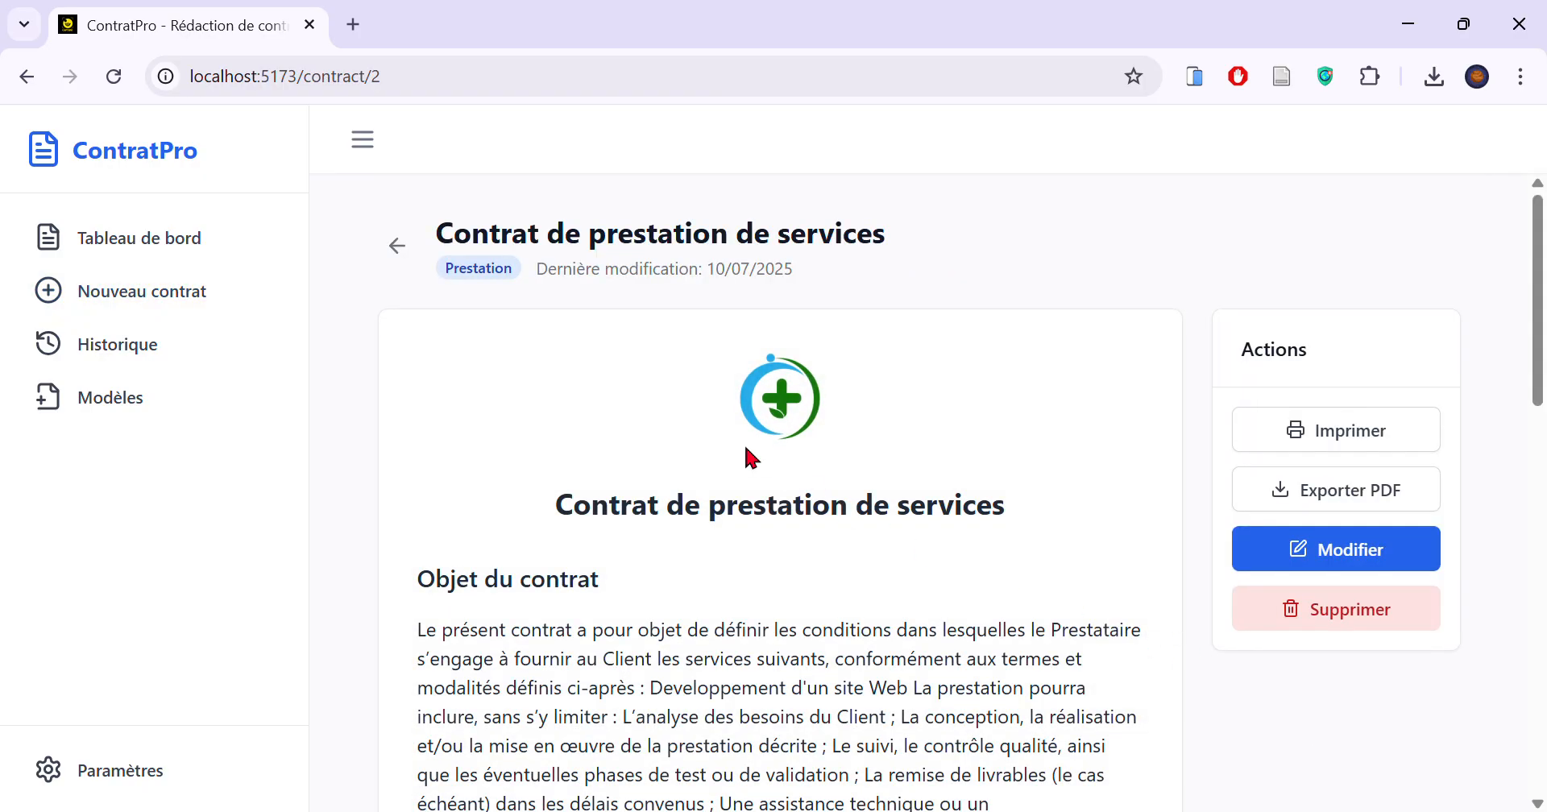
Read through the saved contract's clauses and export the contract as a PDF.
scroll(583, 337, "down", 2)
scroll(583, 336, "down", 5)
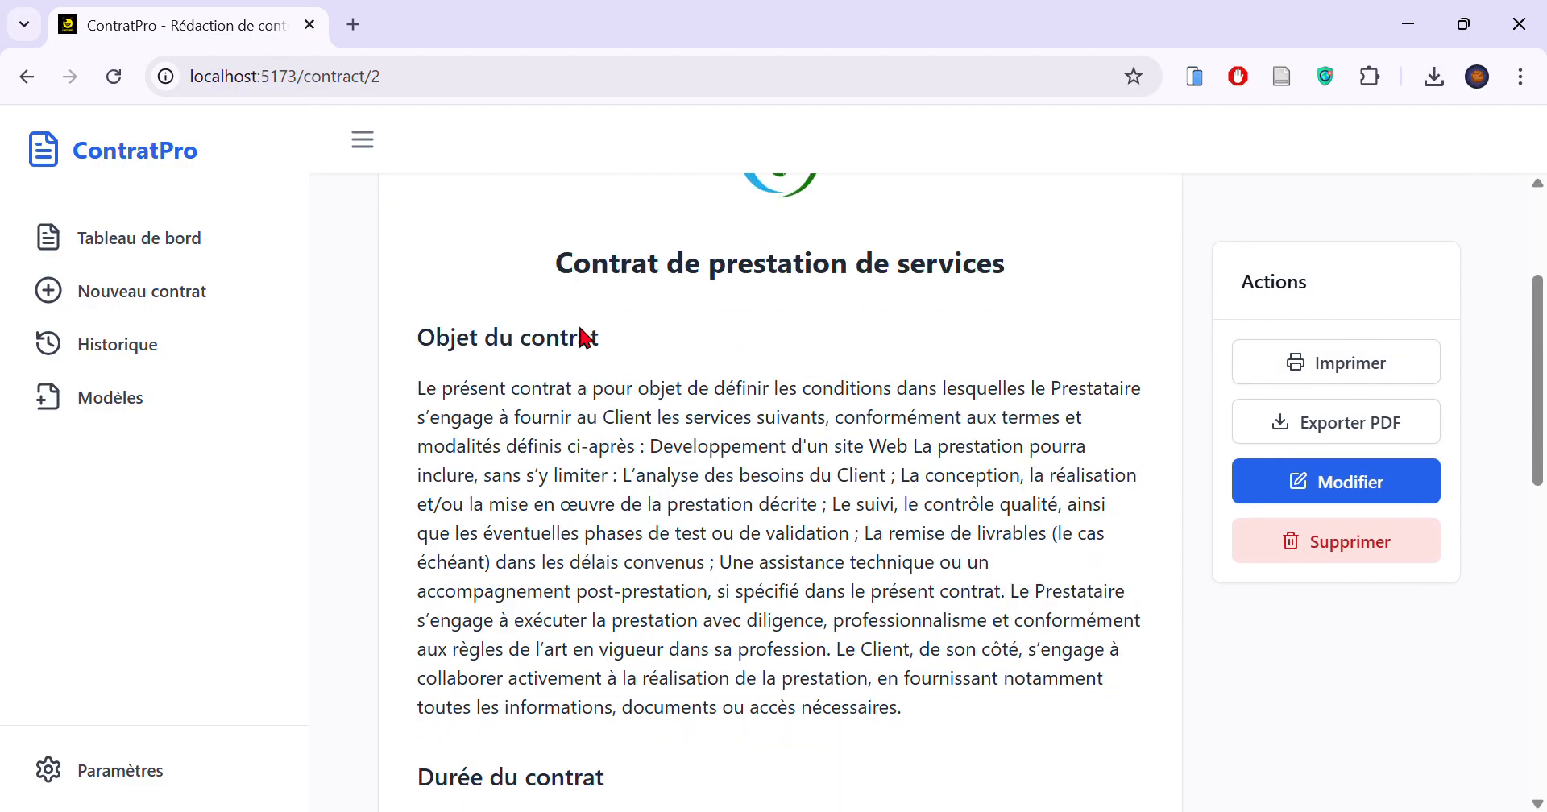
scroll(781, 407, "down", 4)
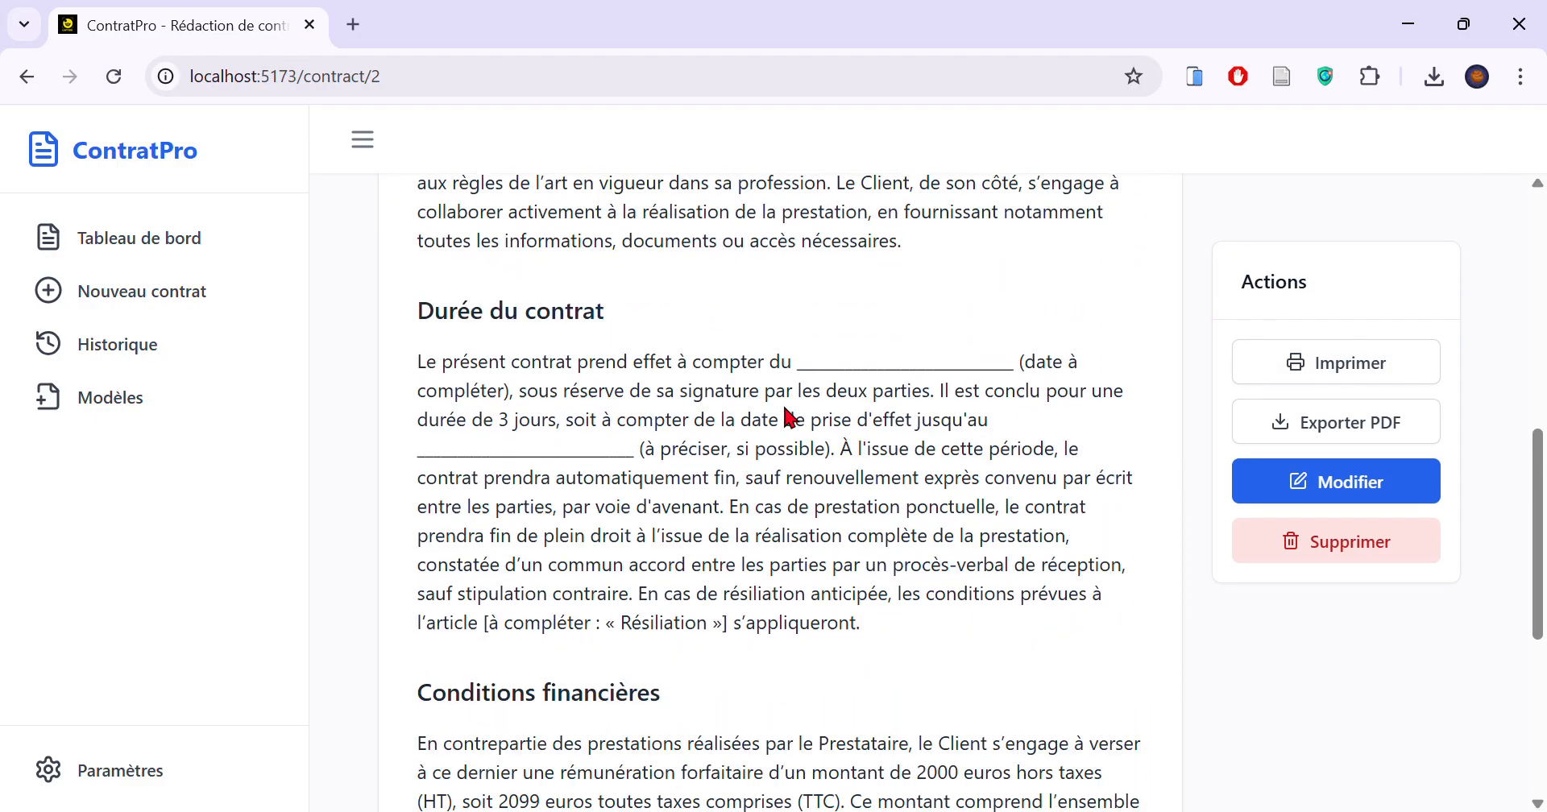
scroll(949, 469, "up", 10)
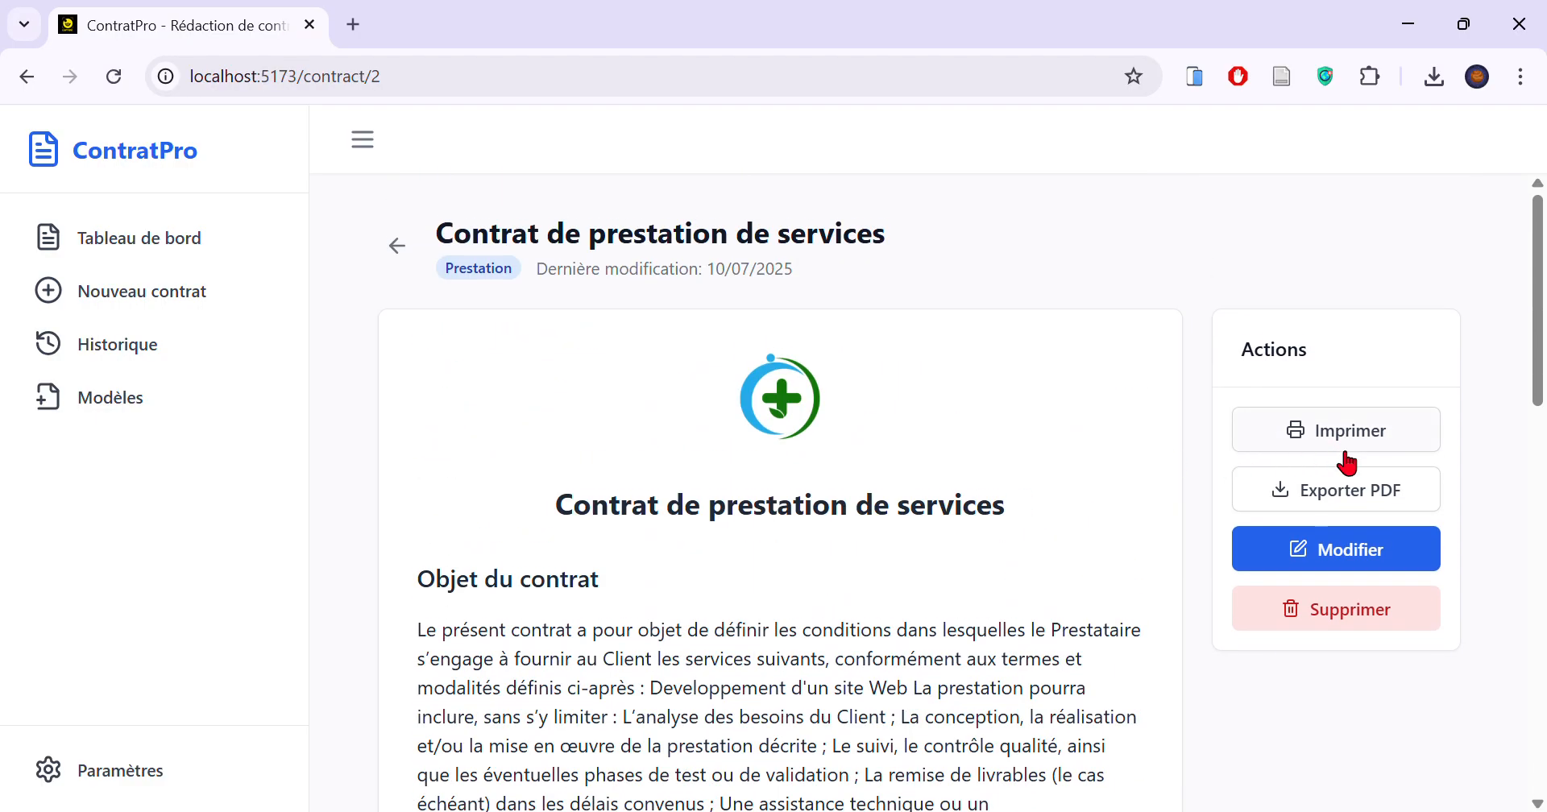
left_click(1351, 499)
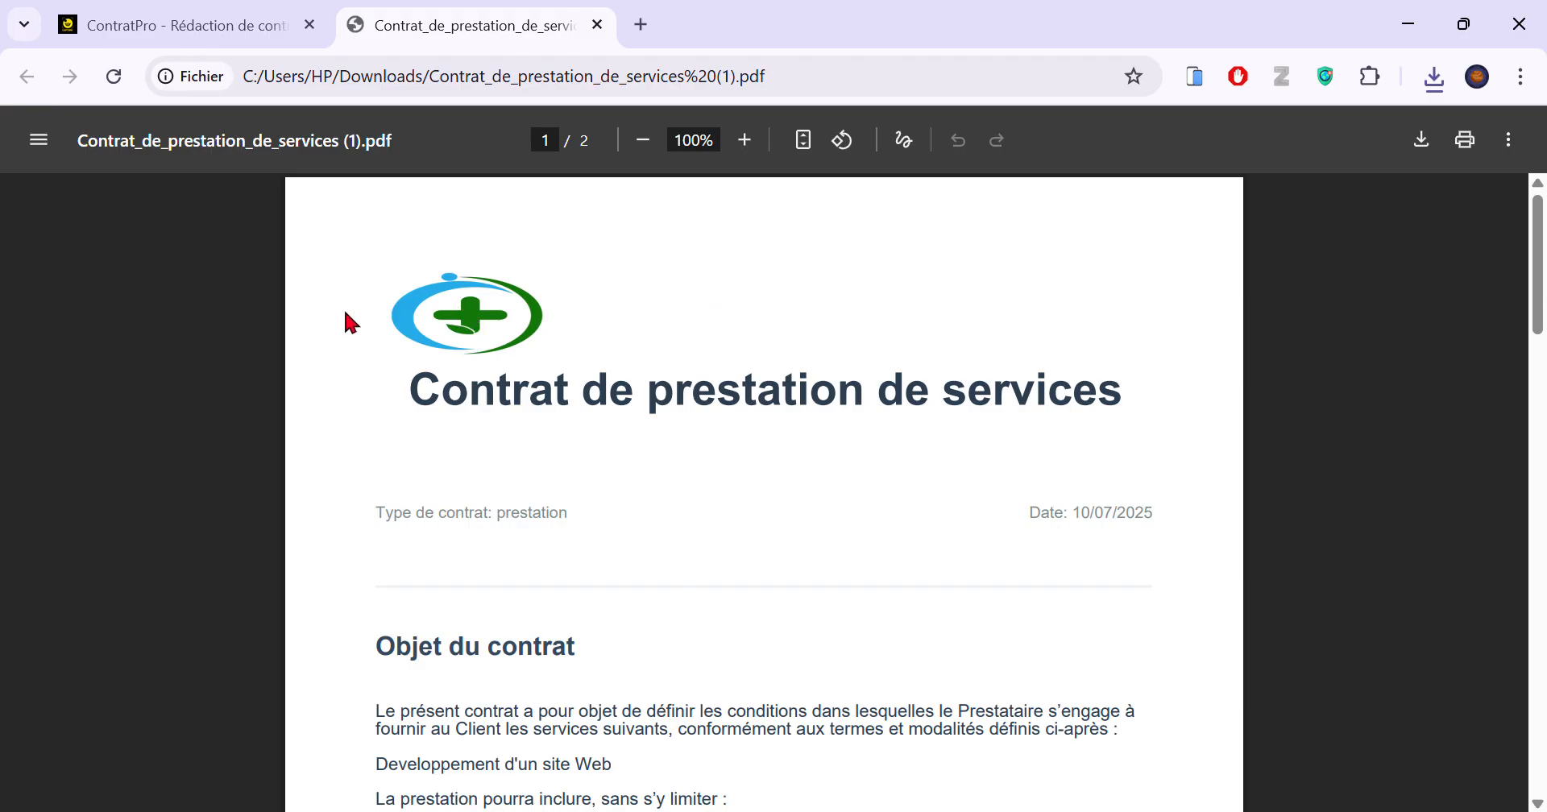
Examine the exported PDF's title and the text of its Objet du contrat clause.
left_click_drag(411, 412, 1167, 431)
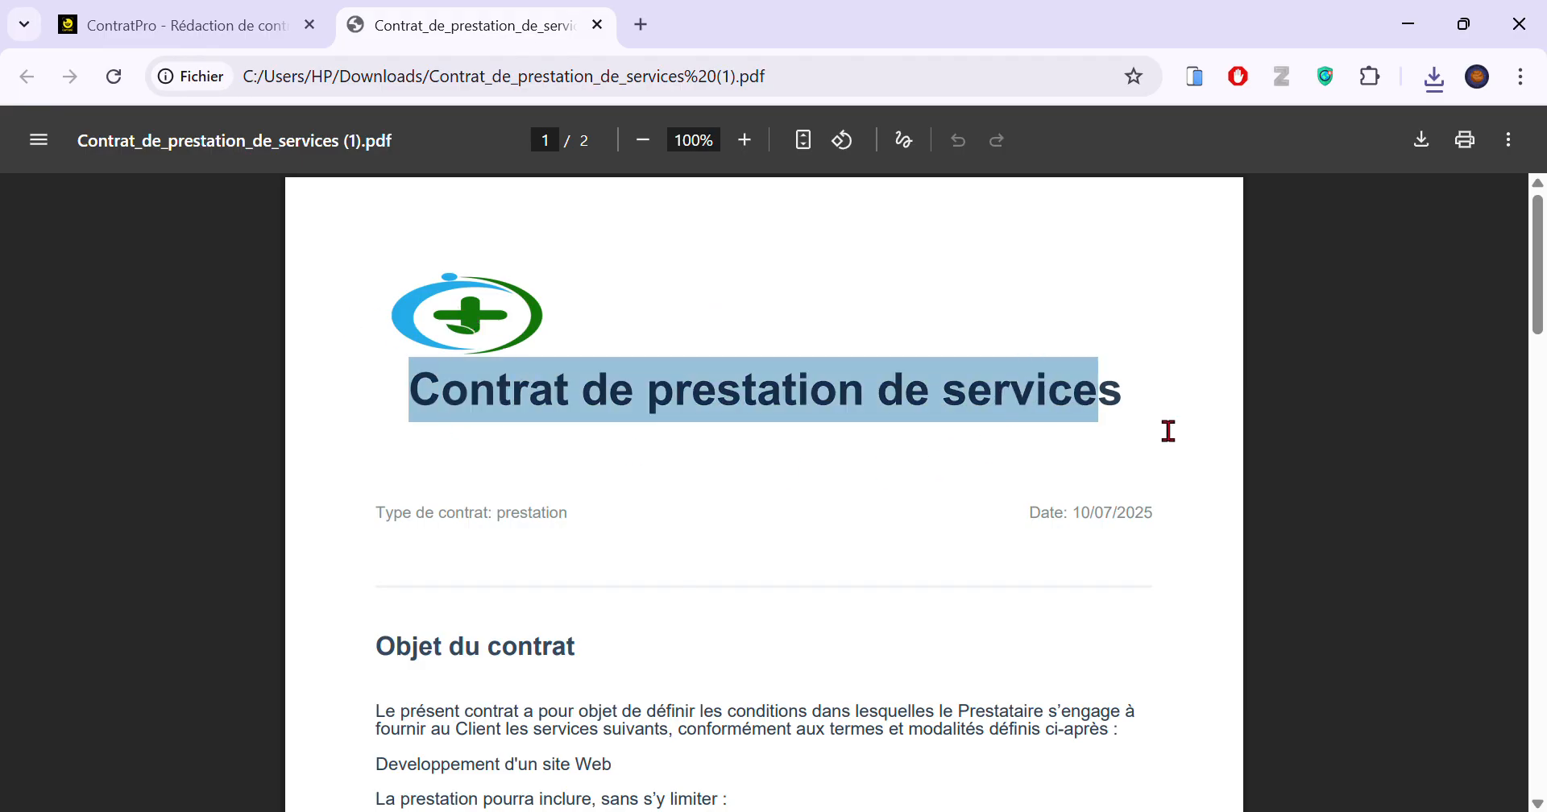
left_click(695, 510)
scroll(625, 486, "down", 2)
scroll(556, 445, "down", 1)
left_click_drag(377, 356, 1143, 361)
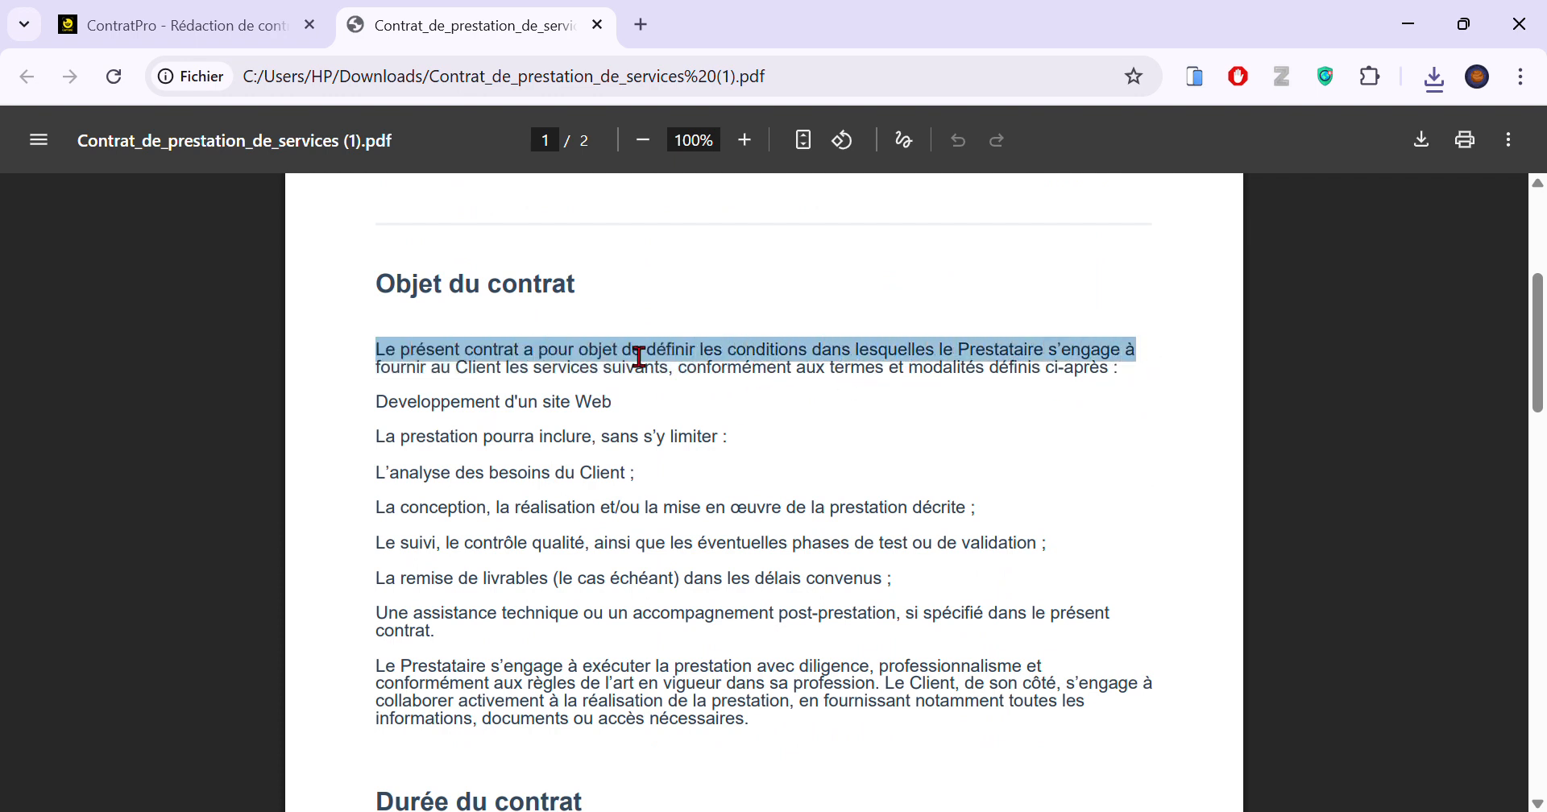
left_click_drag(427, 393, 723, 377)
left_click(803, 394)
left_click_drag(868, 385, 1089, 385)
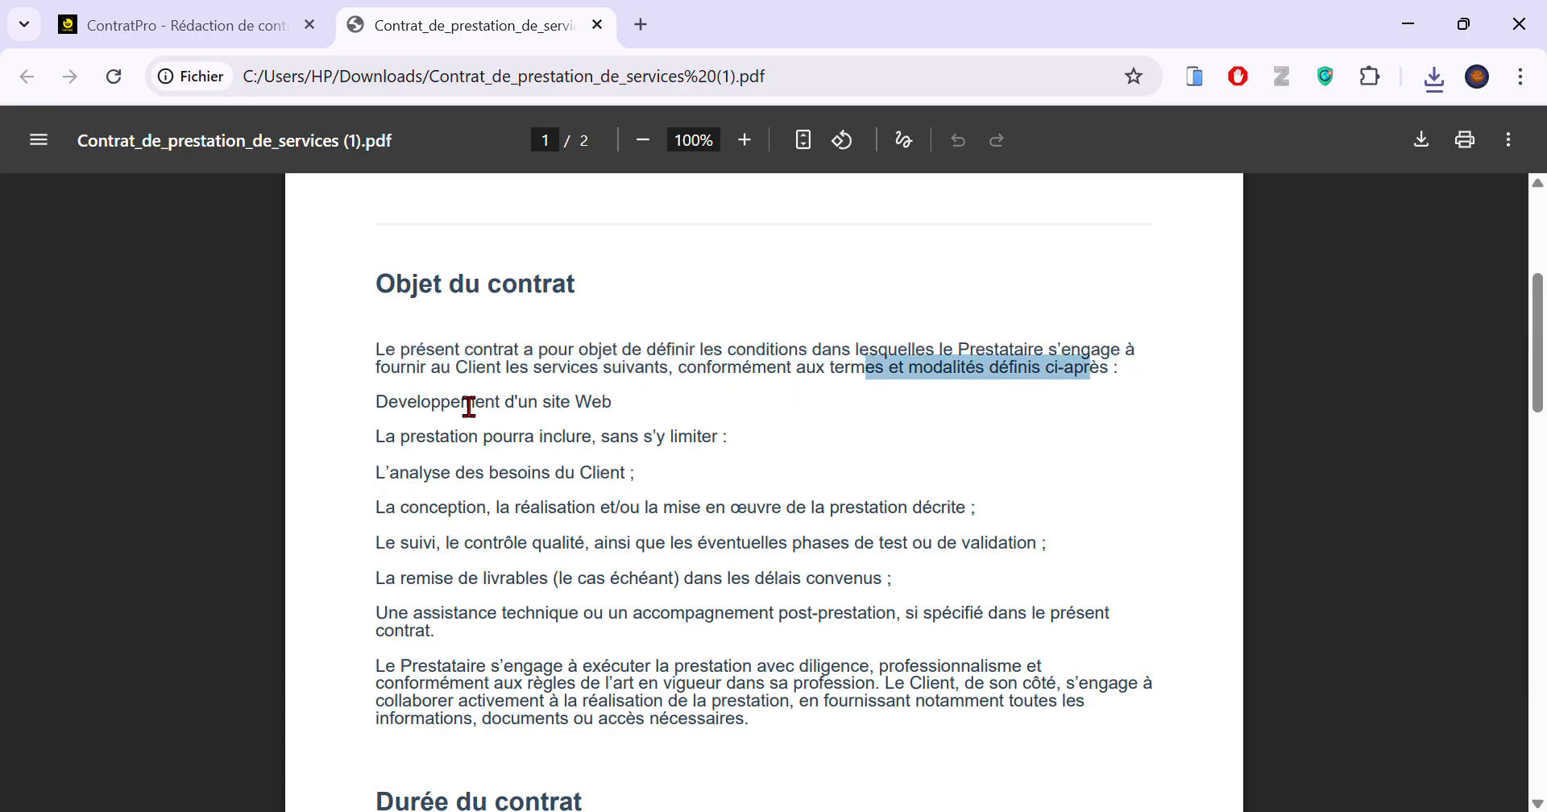
left_click_drag(389, 420, 636, 428)
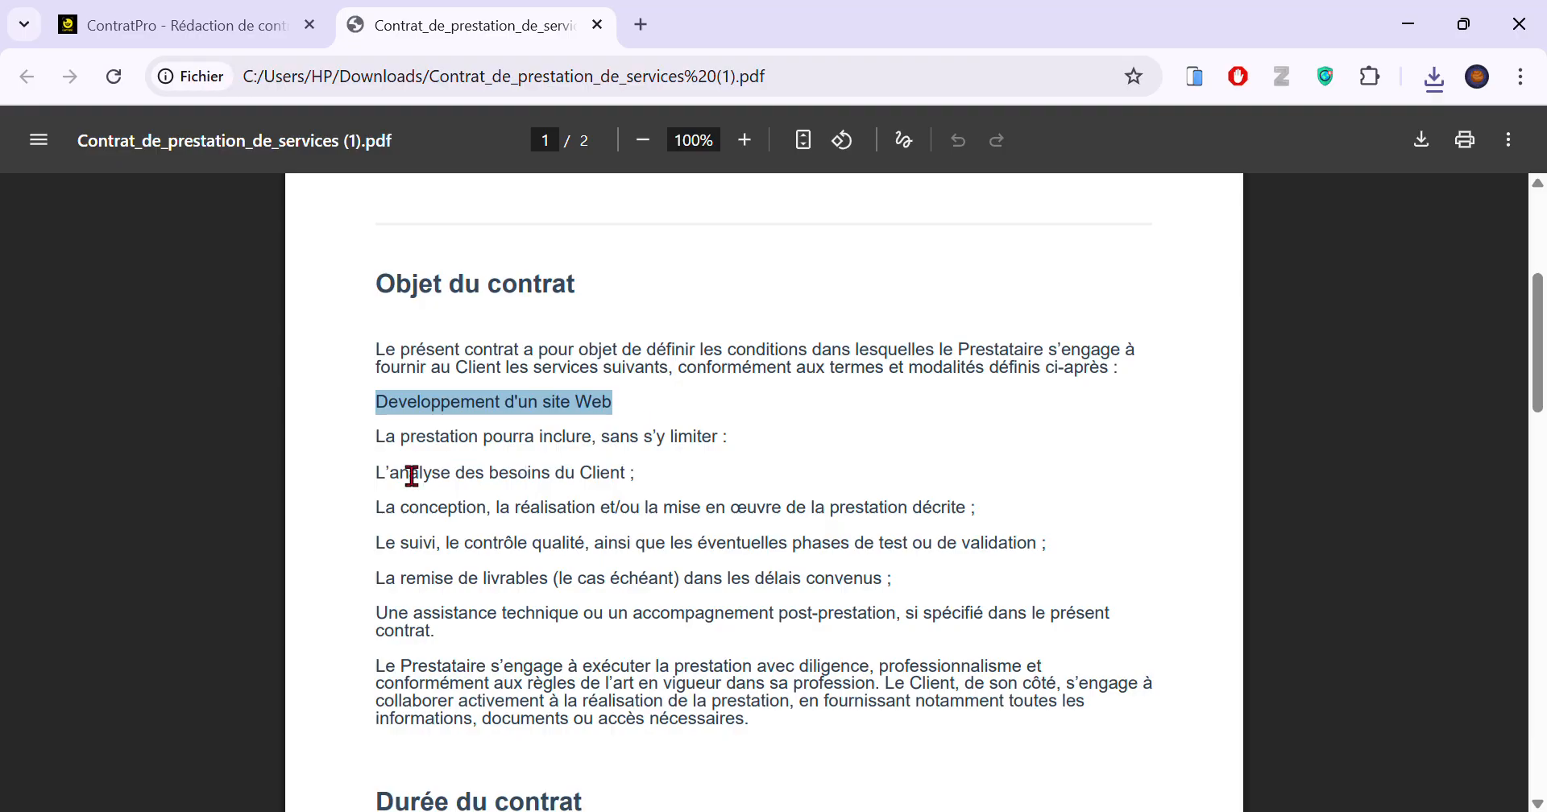
left_click_drag(379, 441, 734, 464)
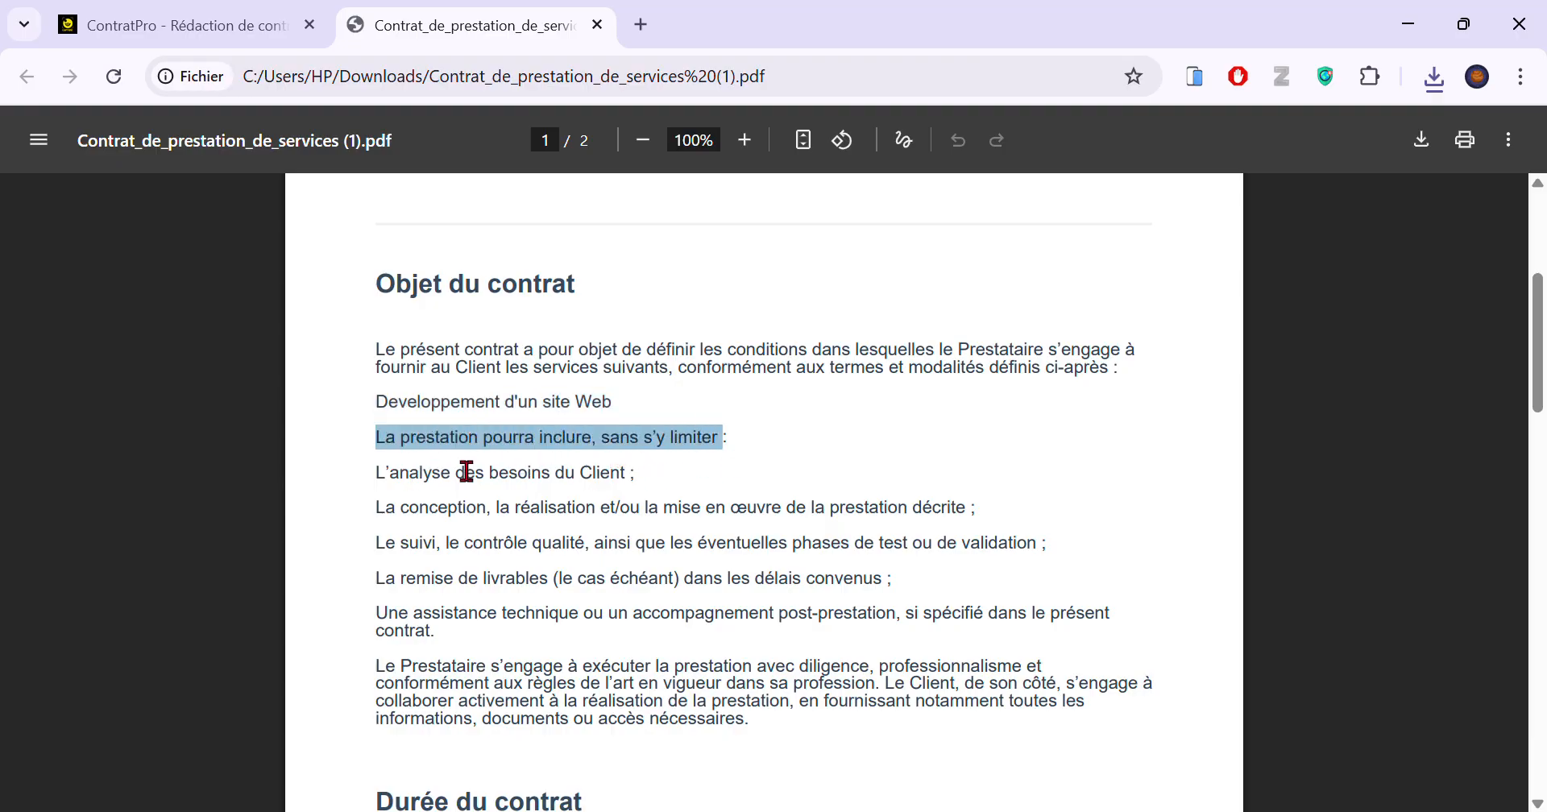
left_click_drag(390, 502, 643, 507)
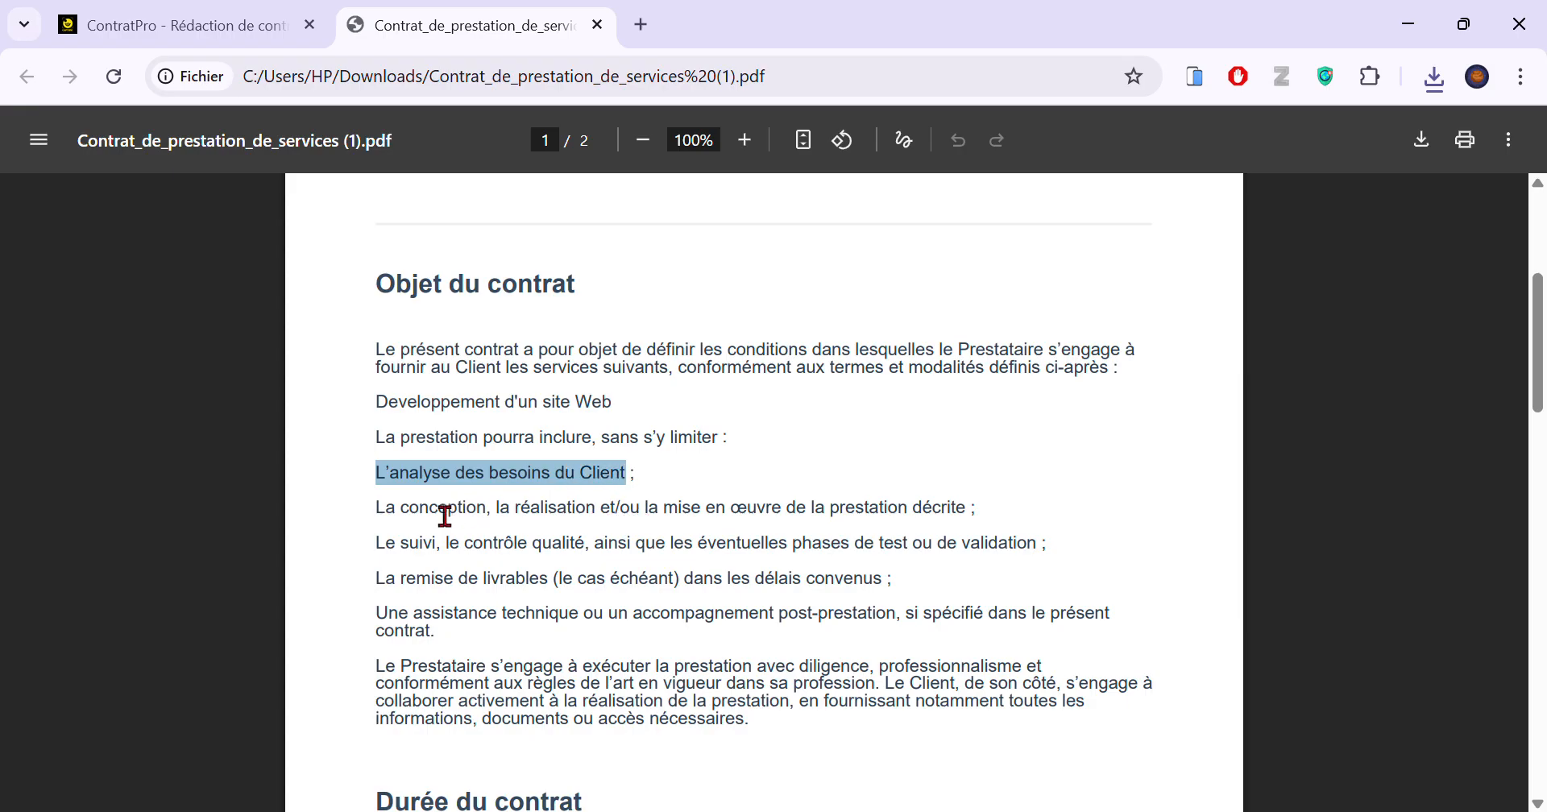
left_click_drag(396, 531, 923, 536)
left_click_drag(418, 570, 879, 544)
Examine the Durée du contrat clause in the PDF, including the start-date blank and the contract duration sentence.
scroll(391, 556, "down", 5)
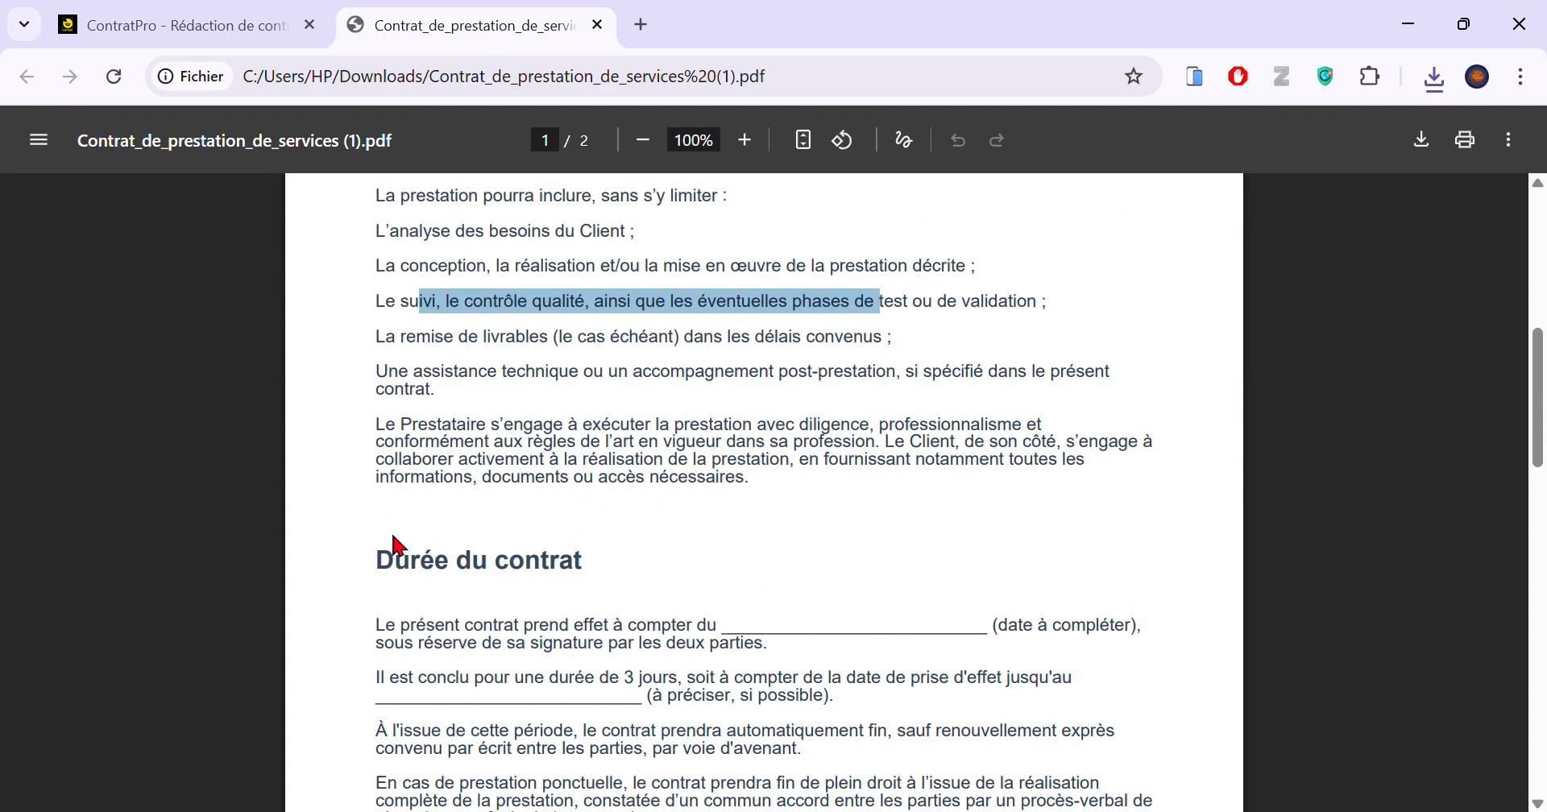
left_click_drag(401, 461, 597, 449)
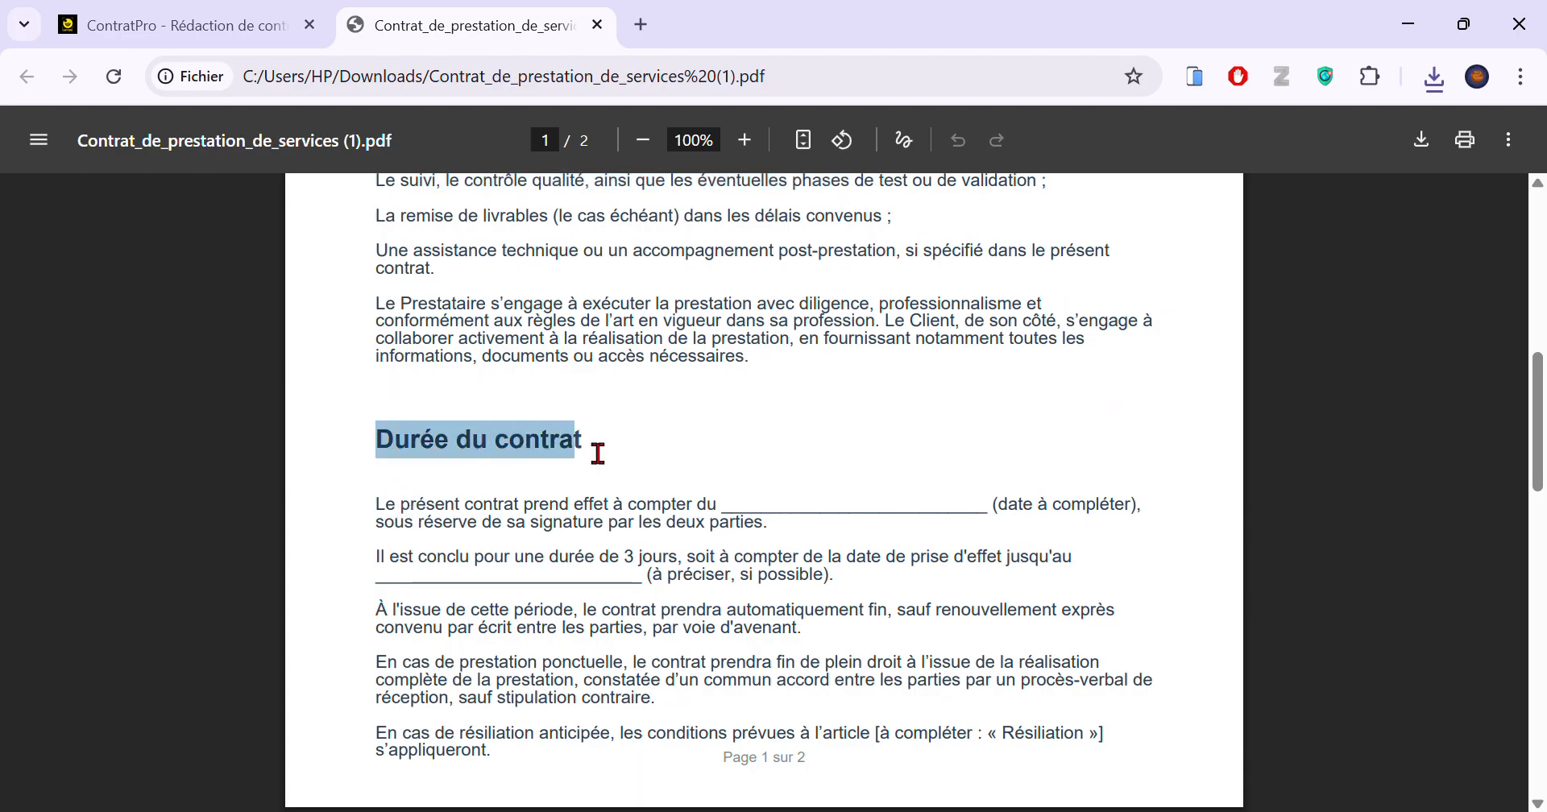
left_click(419, 525)
left_click_drag(396, 504, 624, 526)
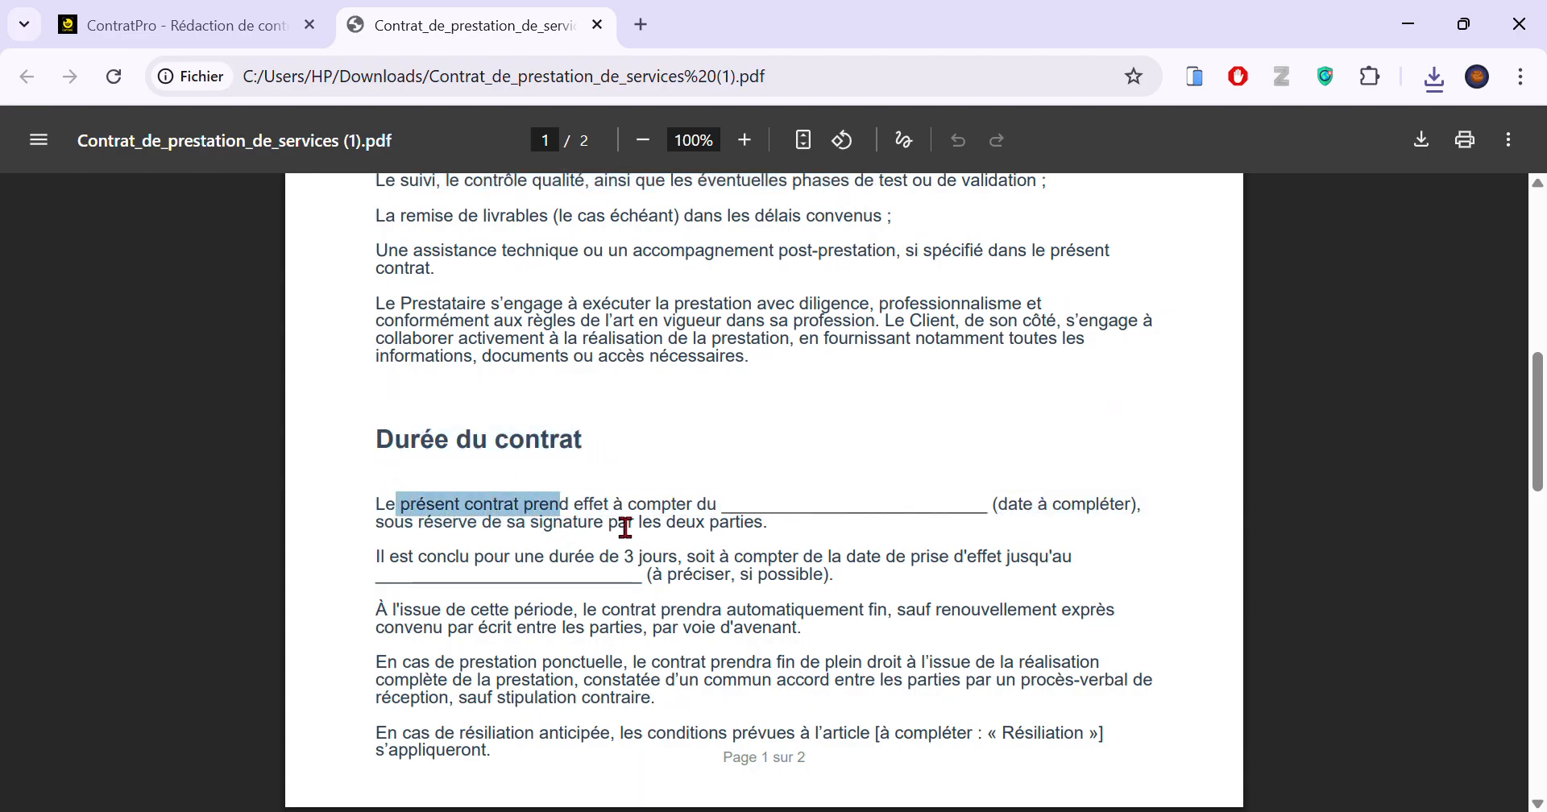
left_click_drag(729, 507, 1016, 510)
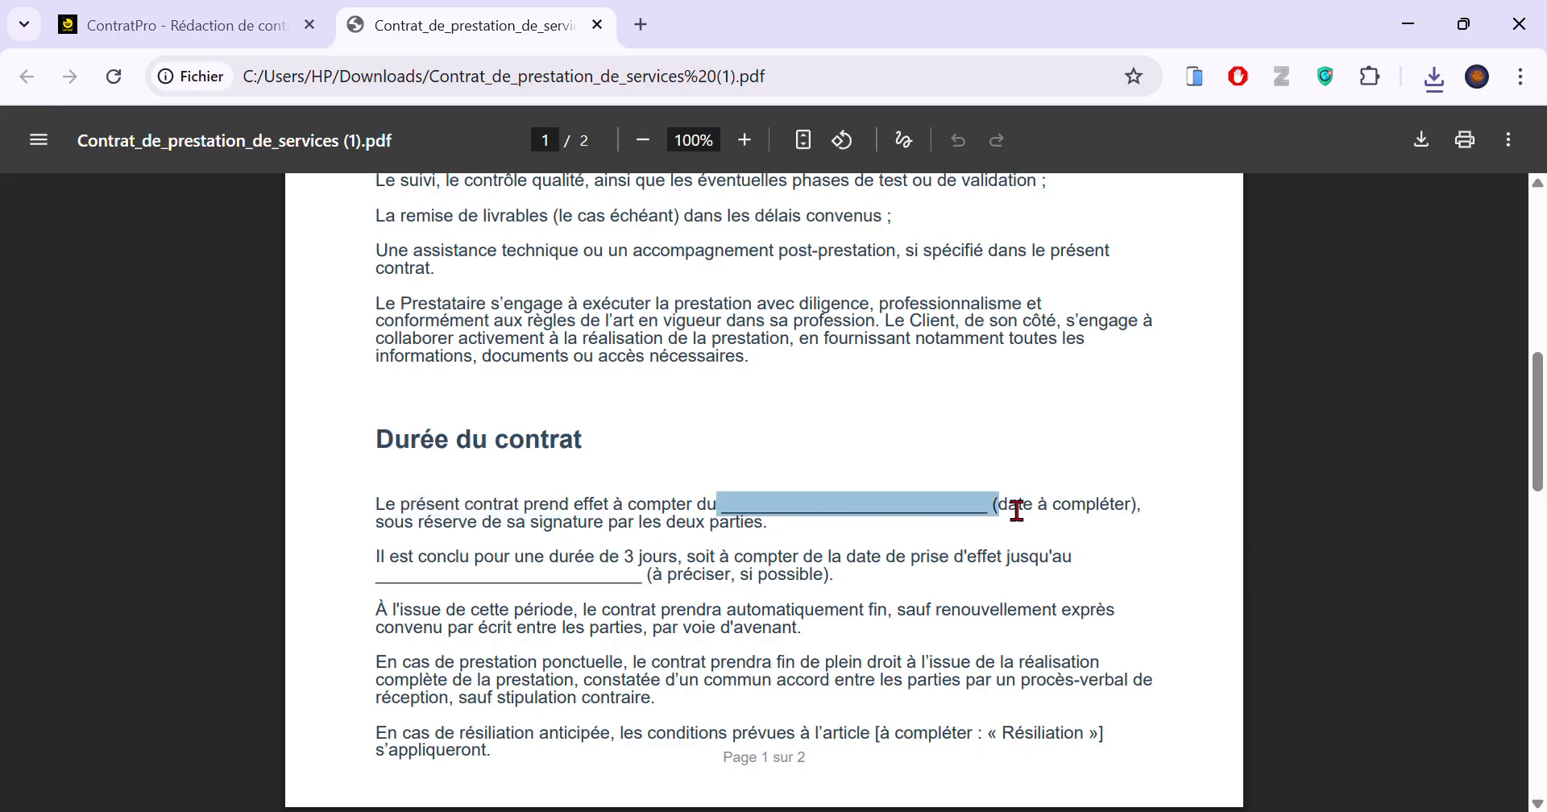
left_click(908, 471)
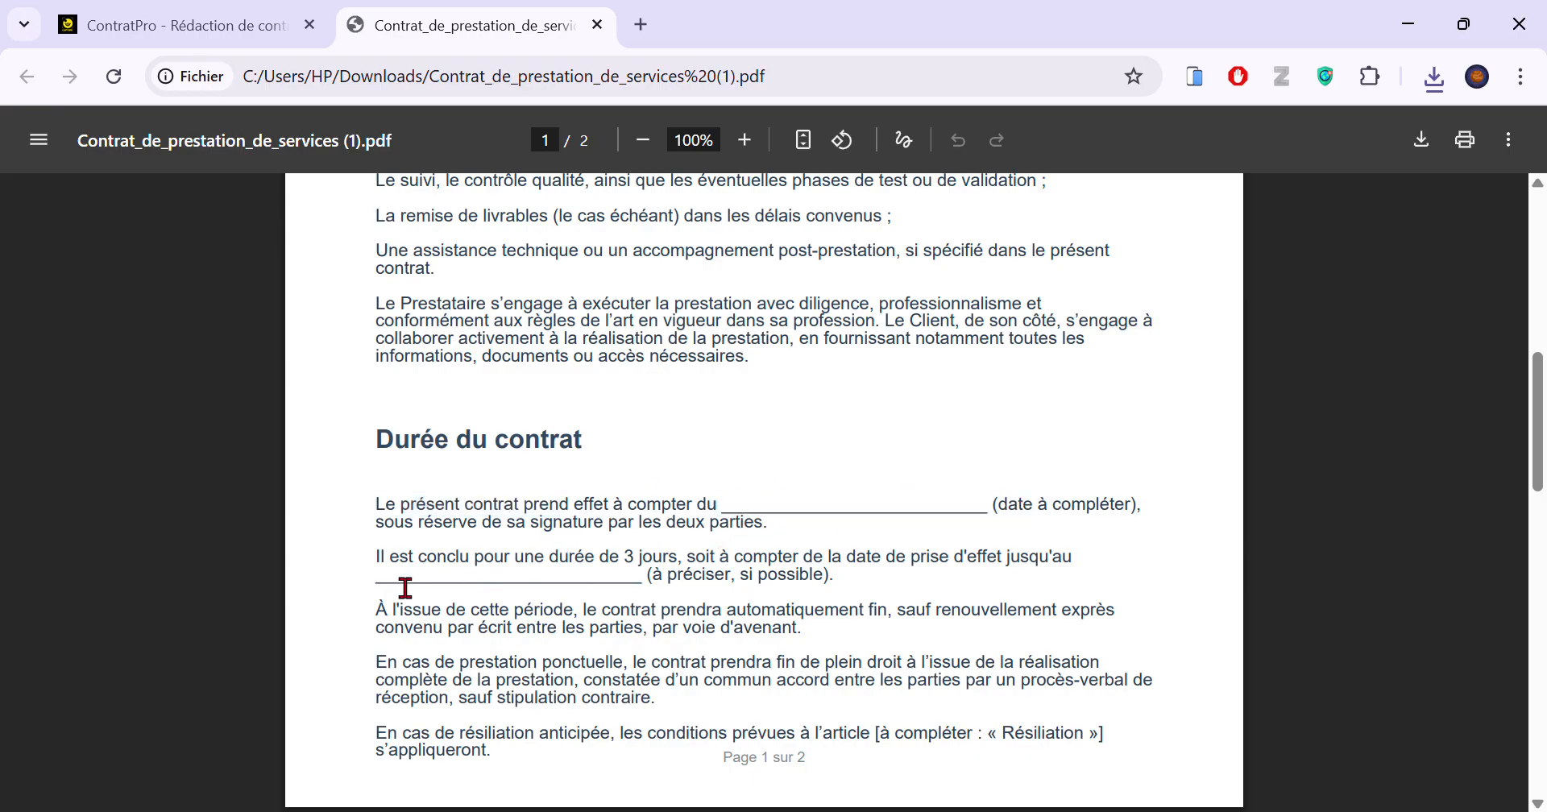
left_click_drag(418, 564, 1115, 590)
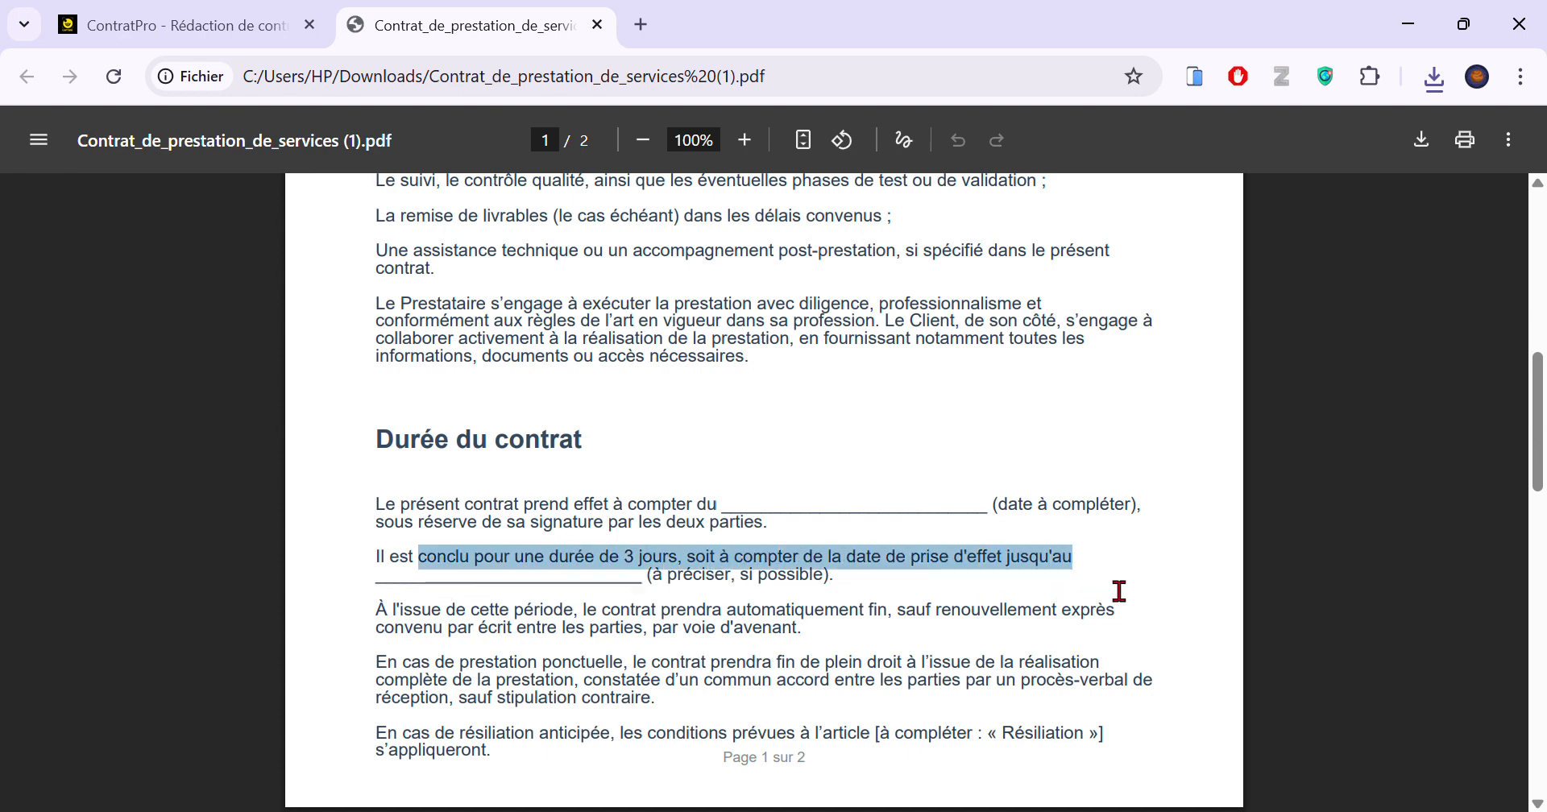
Examine the Conditions financières clause in the PDF, covering the remuneration amounts, the payment terms and the example instalment percentages.
scroll(991, 577, "down", 3)
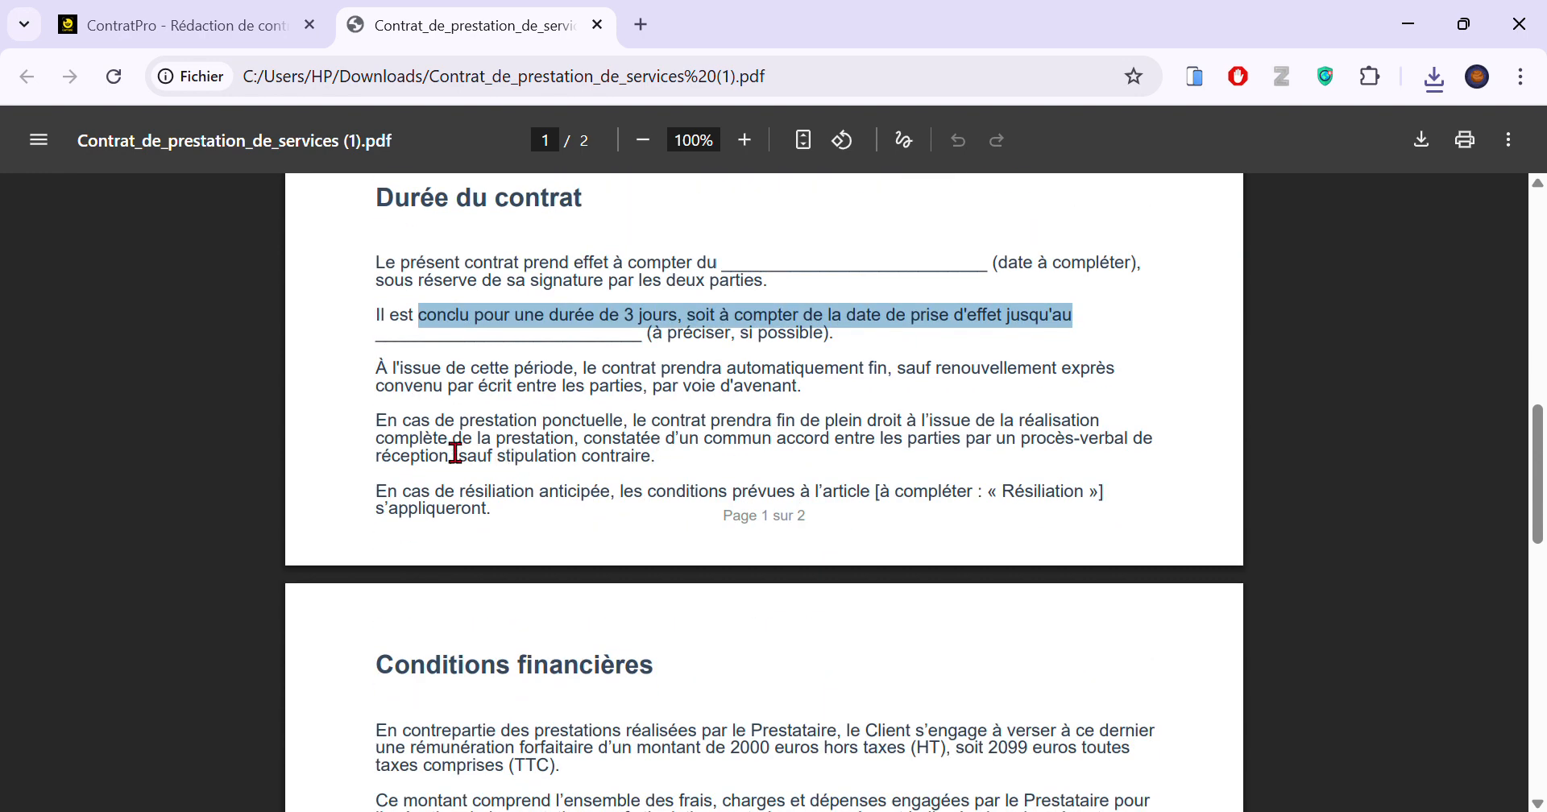
scroll(411, 455, "down", 5)
left_click_drag(392, 394, 593, 429)
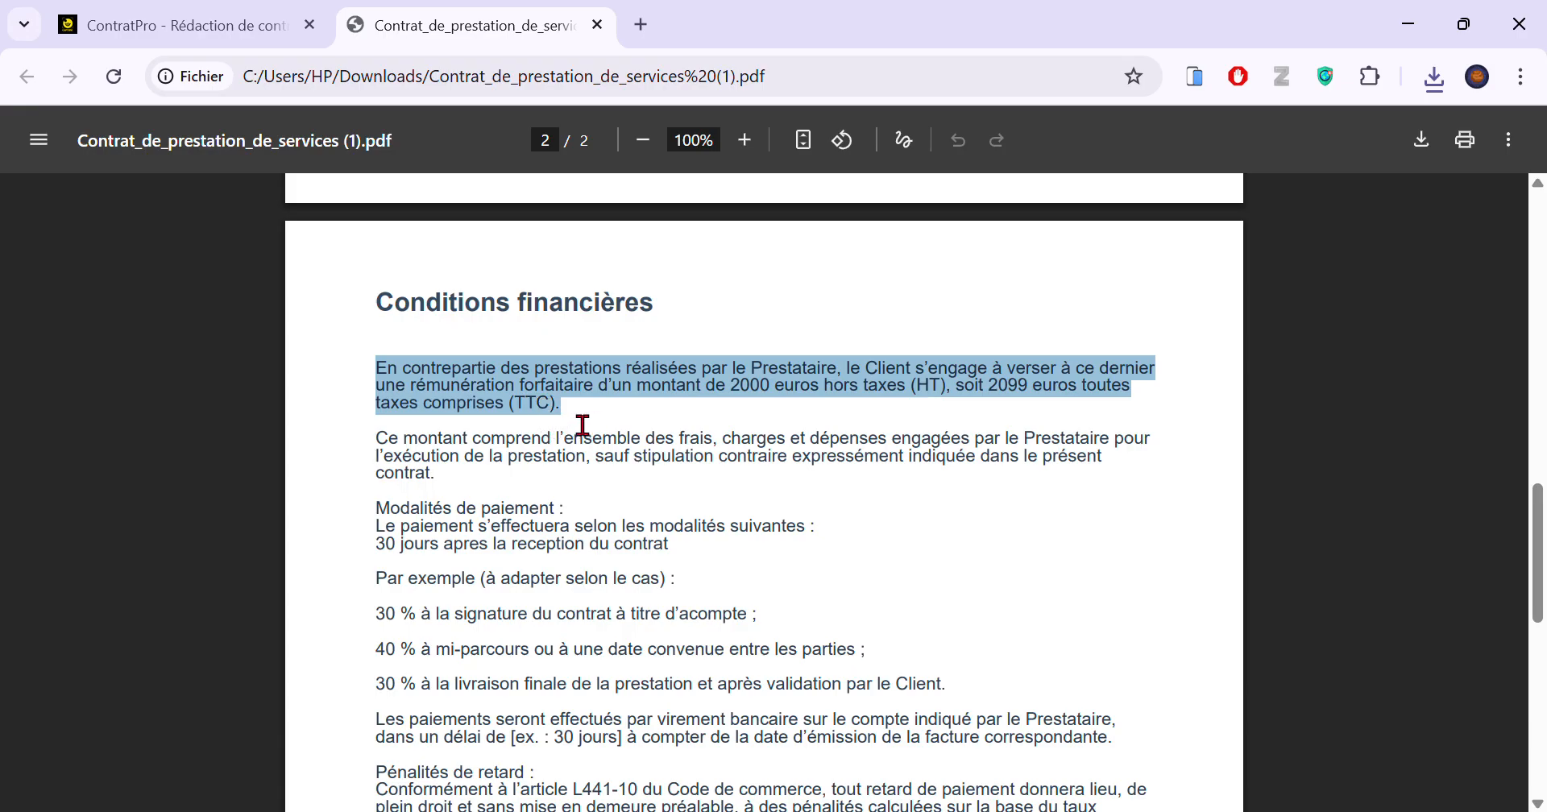
scroll(459, 416, "down", 2)
left_click_drag(400, 345, 977, 337)
left_click_drag(387, 460, 677, 503)
left_click_drag(432, 538, 655, 575)
Examine the bank-transfer payment sentence in the Conditions financières clause, including its bracketed payment-deadline placeholder.
scroll(463, 541, "down", 1)
left_click_drag(398, 513, 938, 525)
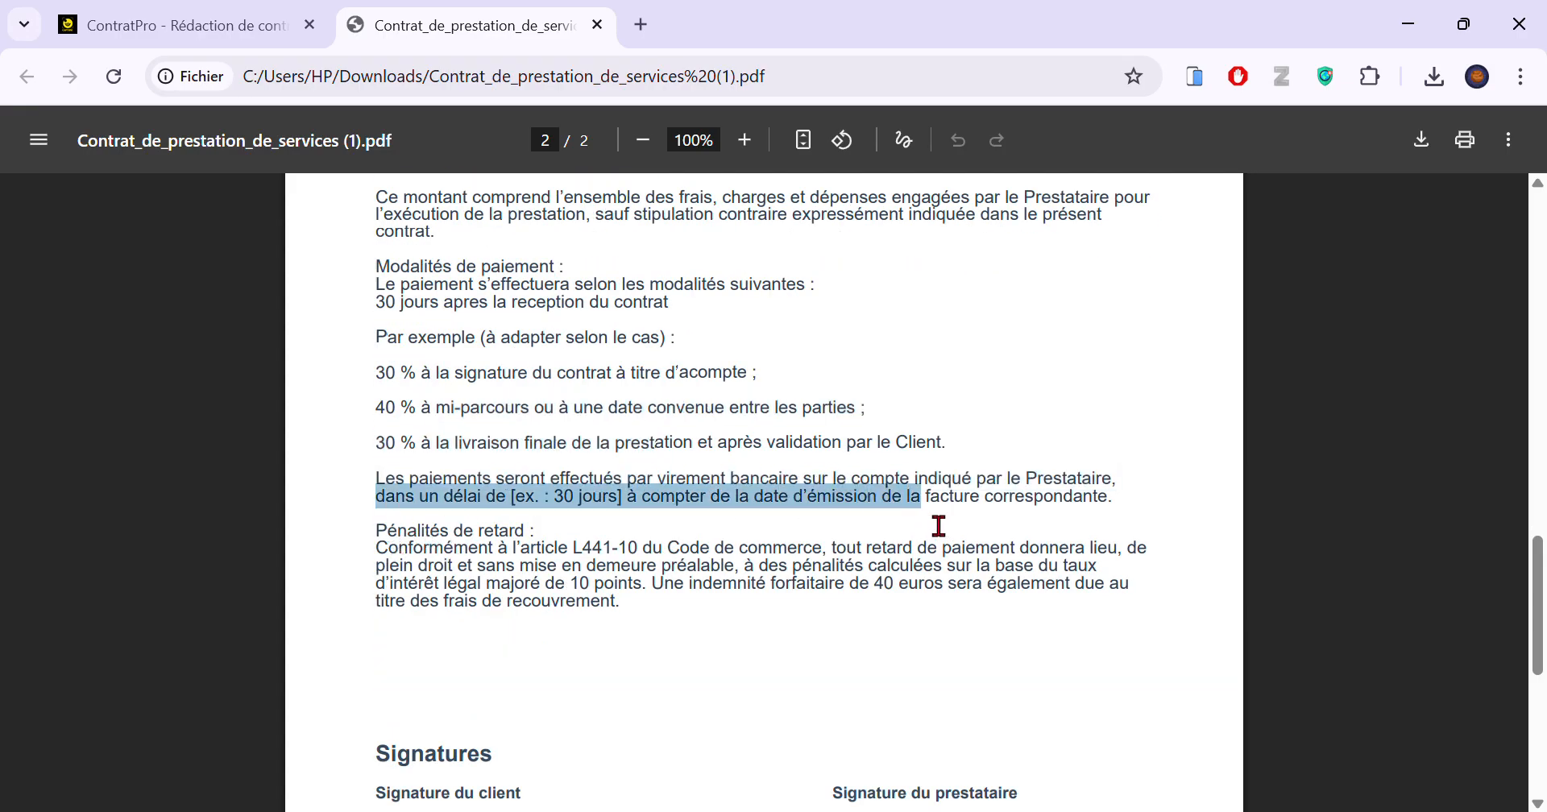
left_click(466, 533)
left_click_drag(512, 507, 652, 518)
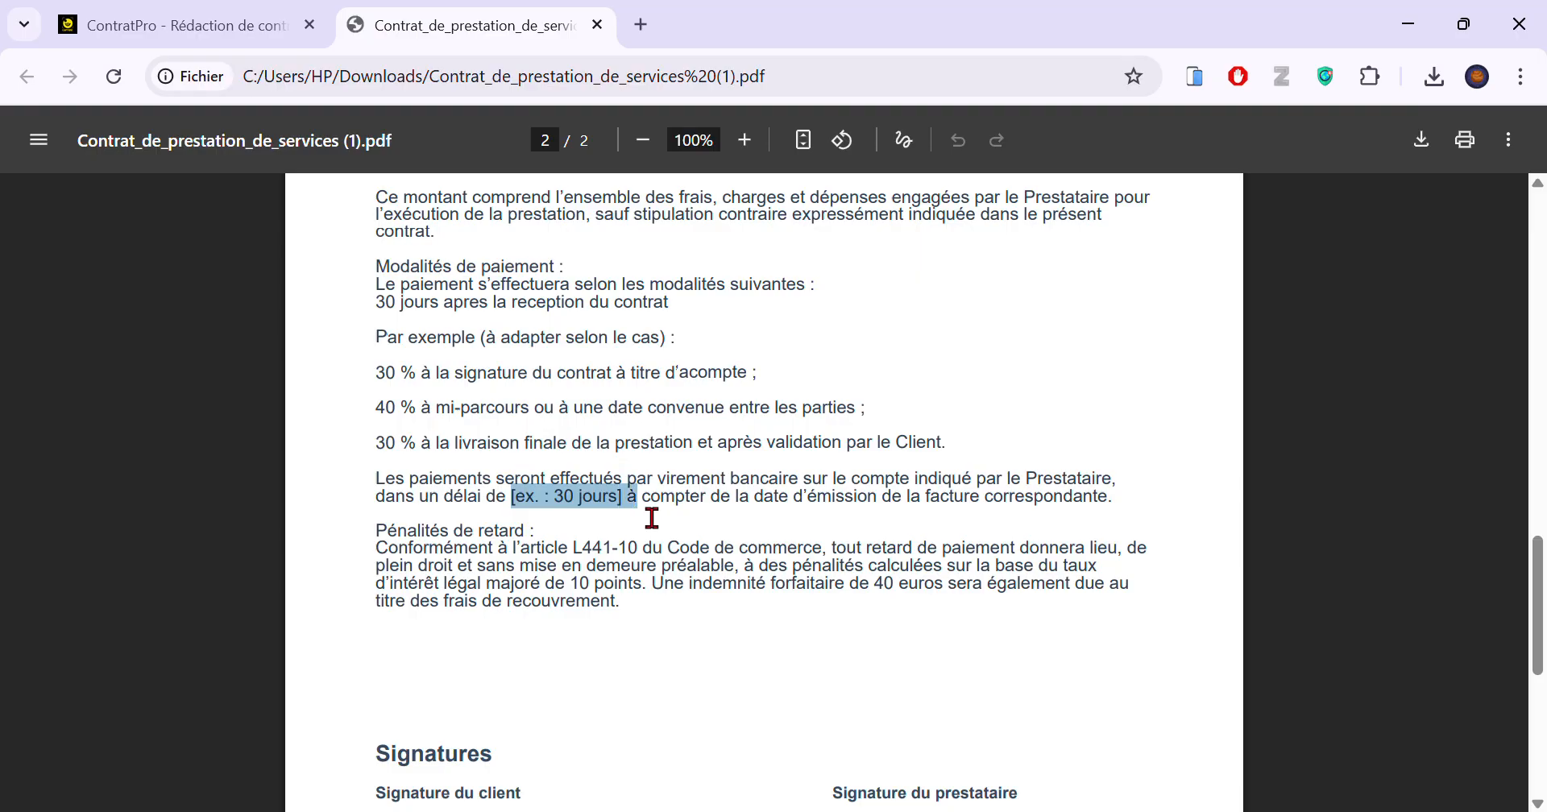
left_click_drag(386, 478, 961, 522)
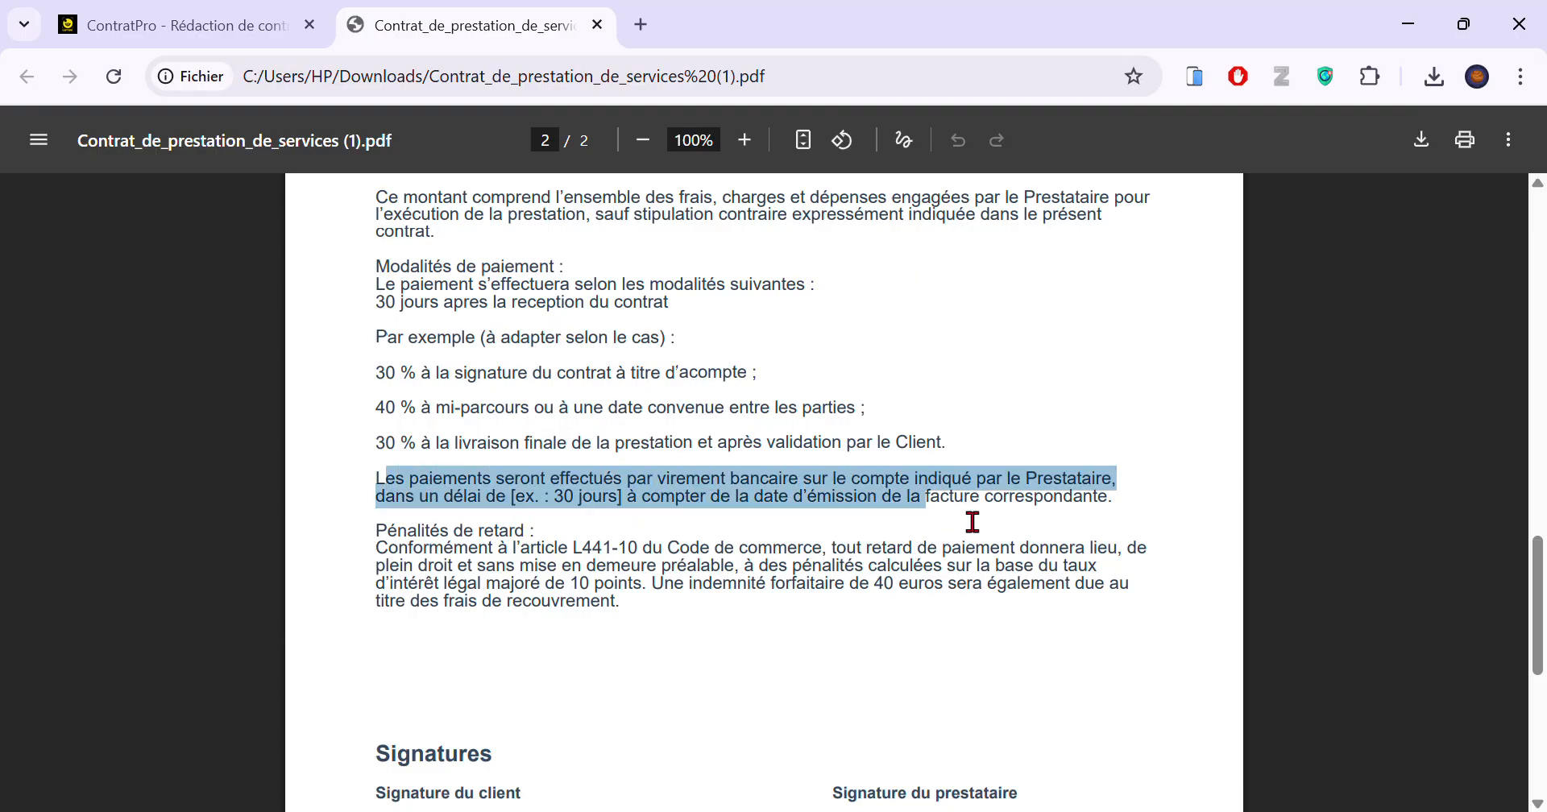
Review the Pénalités de retard paragraph, the client and provider signature boxes, and the place and date line in the PDF.
scroll(408, 466, "down", 2)
left_click_drag(404, 423, 553, 490)
left_click(445, 465)
left_click(1003, 486)
scroll(518, 483, "down", 3)
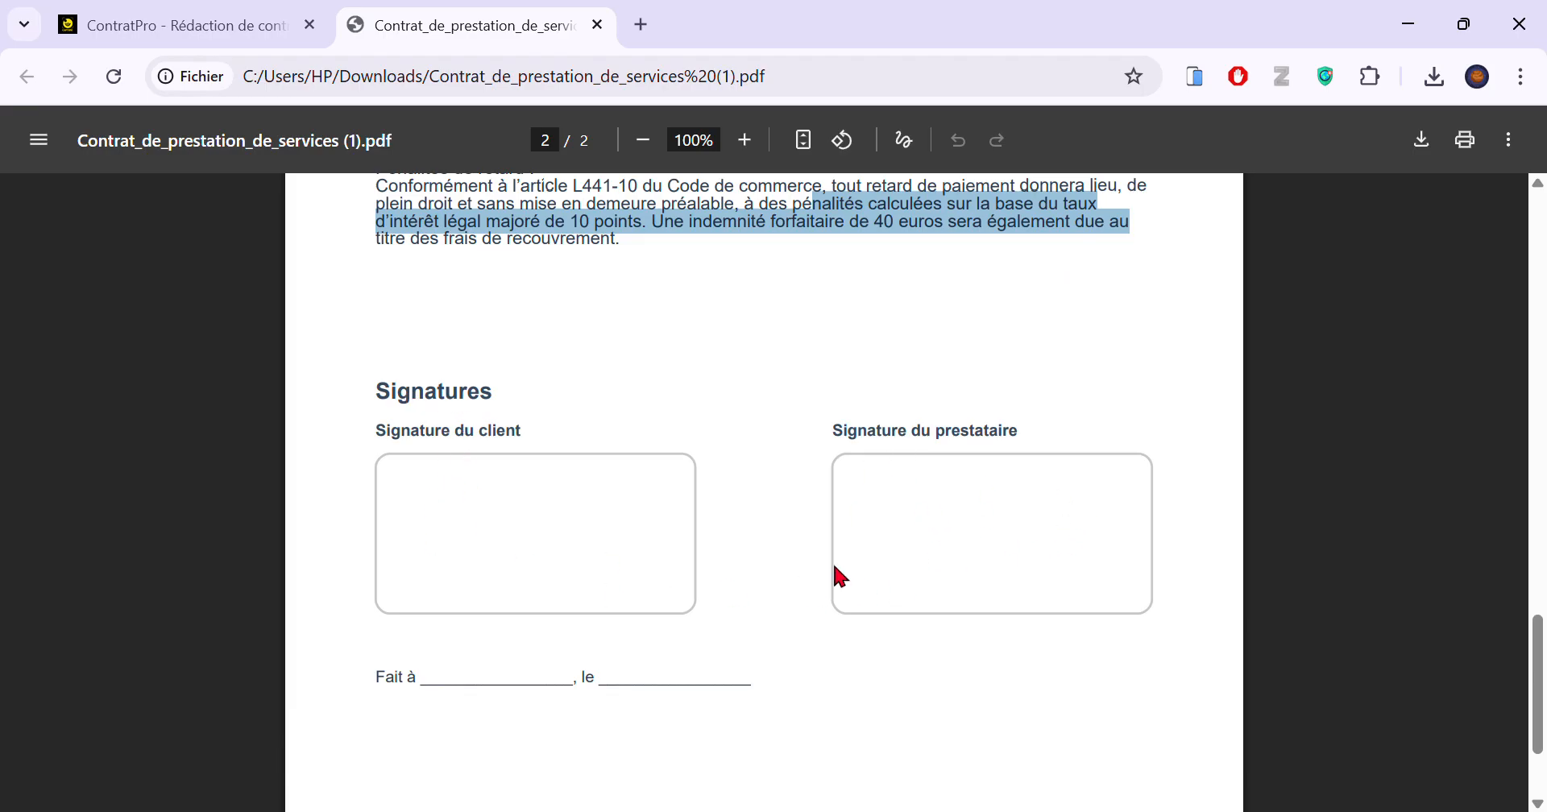
left_click_drag(445, 696, 776, 676)
scroll(817, 614, "up", 5)
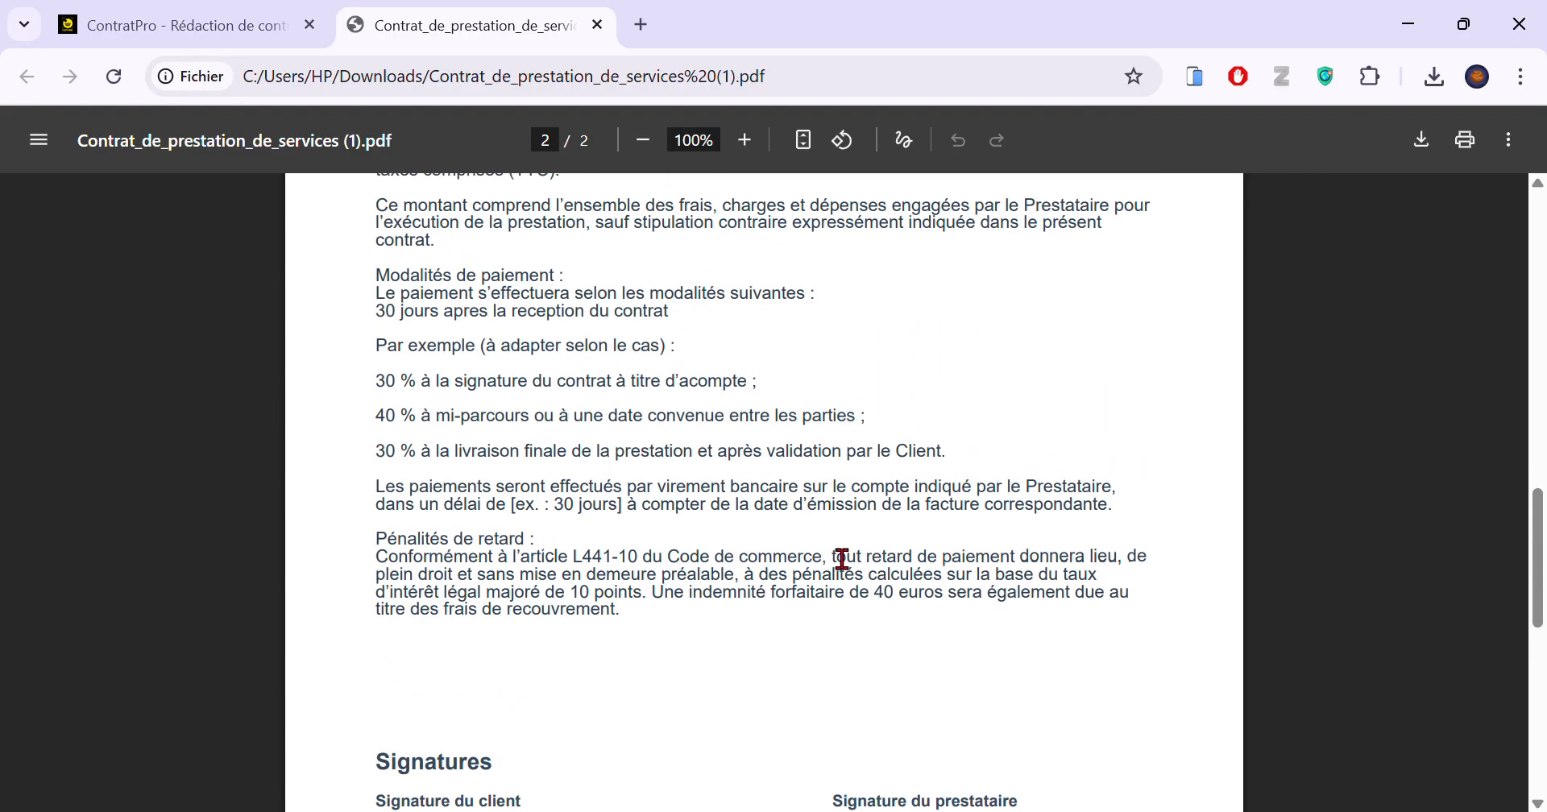
scroll(841, 558, "up", 3)
scroll(597, 432, "up", 15)
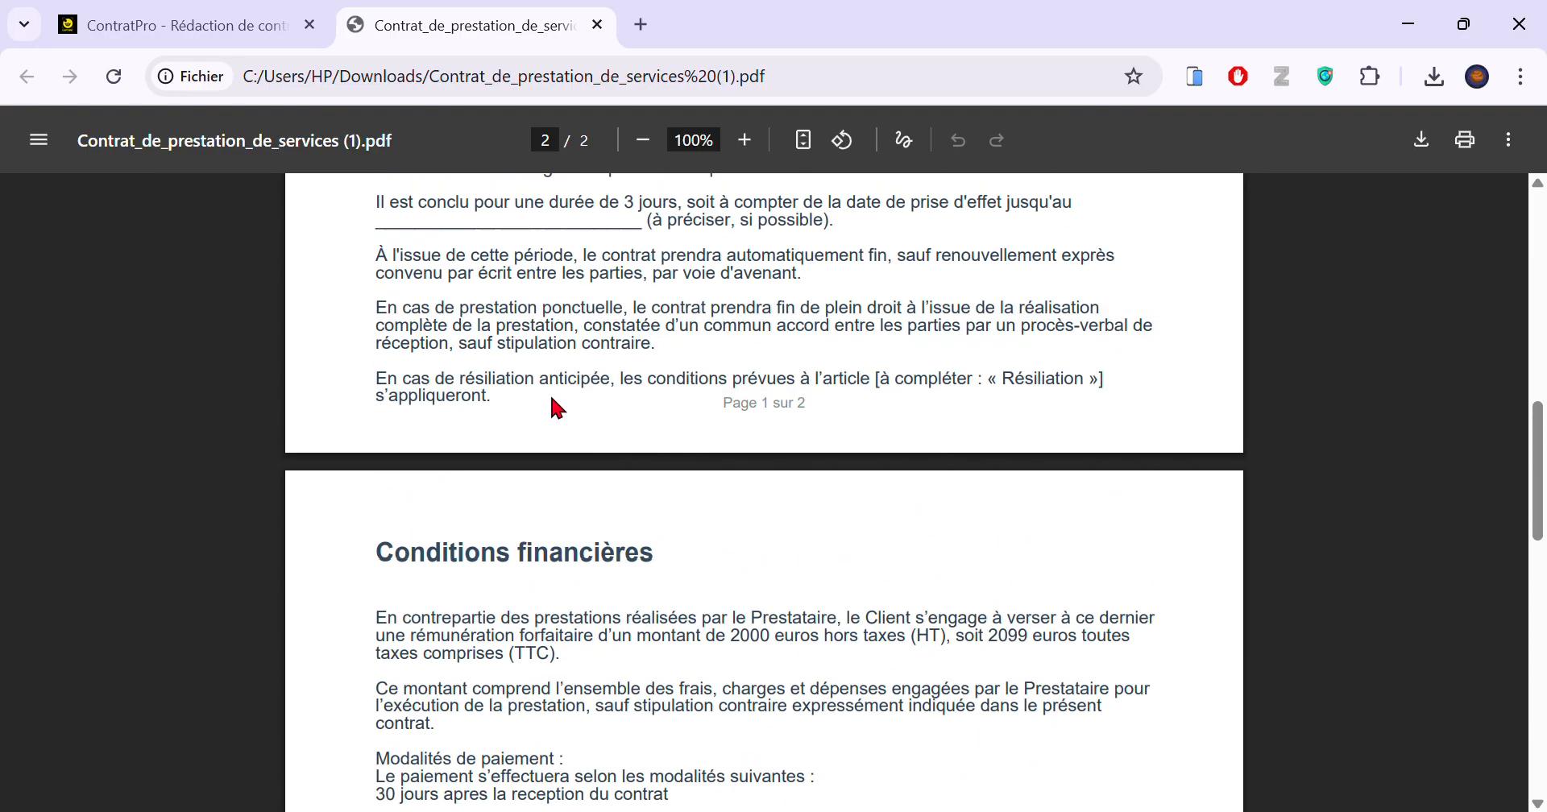
Switch back to ContratPro, open the template manager and expand the clauses of the Contrat de prestation de services template.
left_click(251, 12)
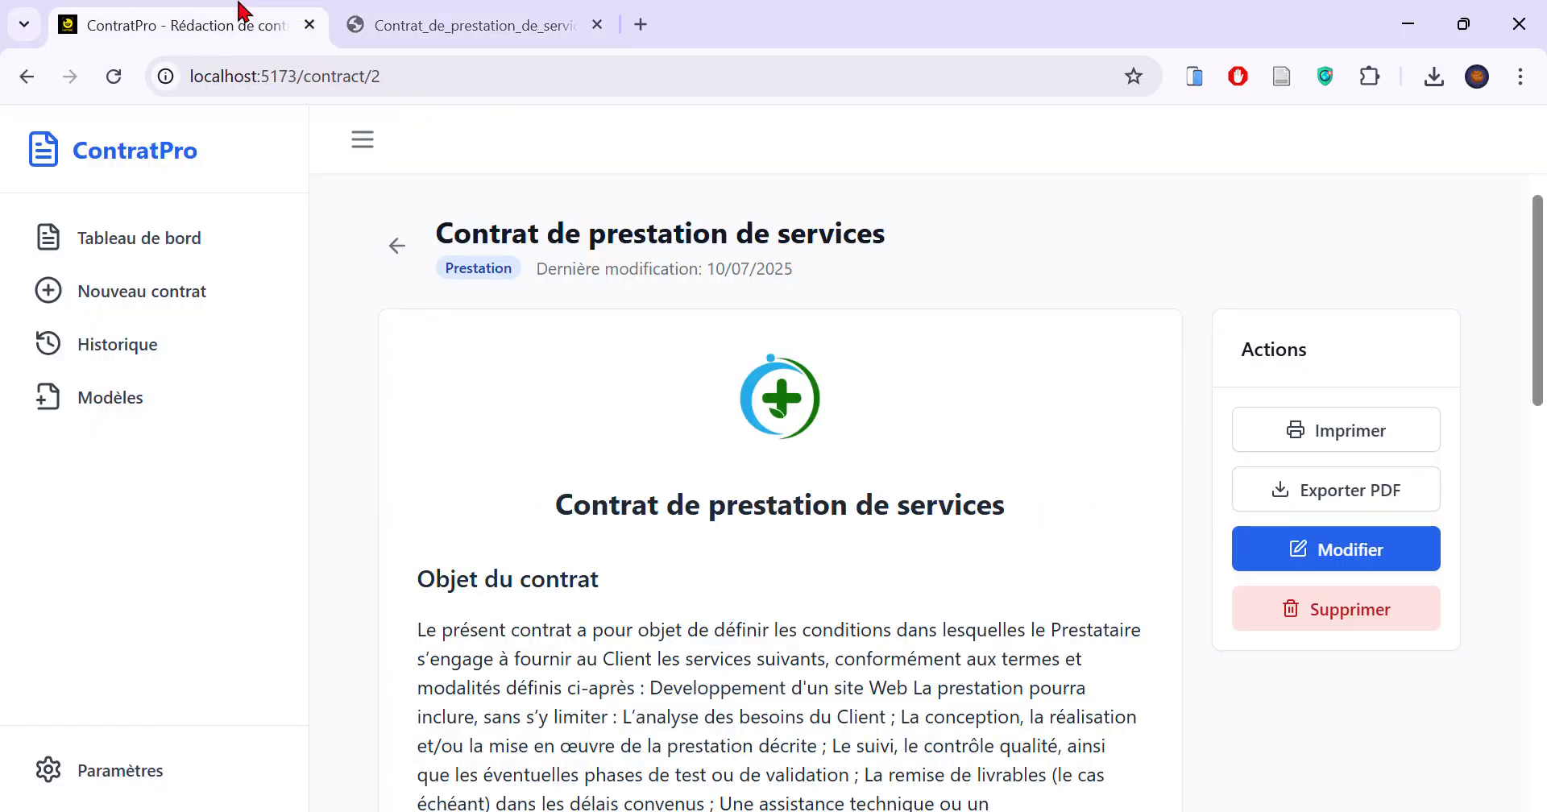
scroll(235, 351, "down", 2)
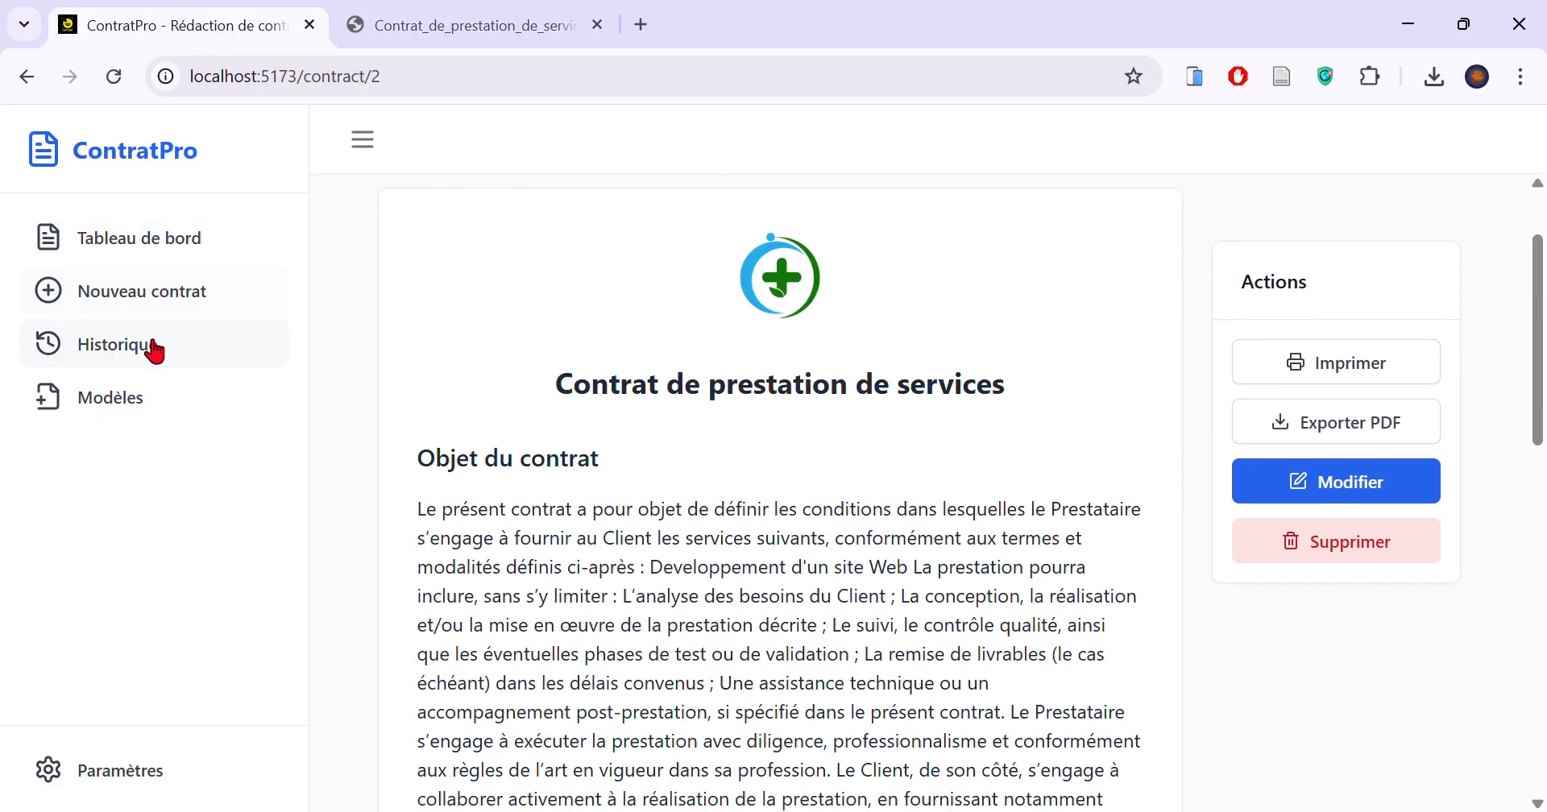
left_click(172, 412)
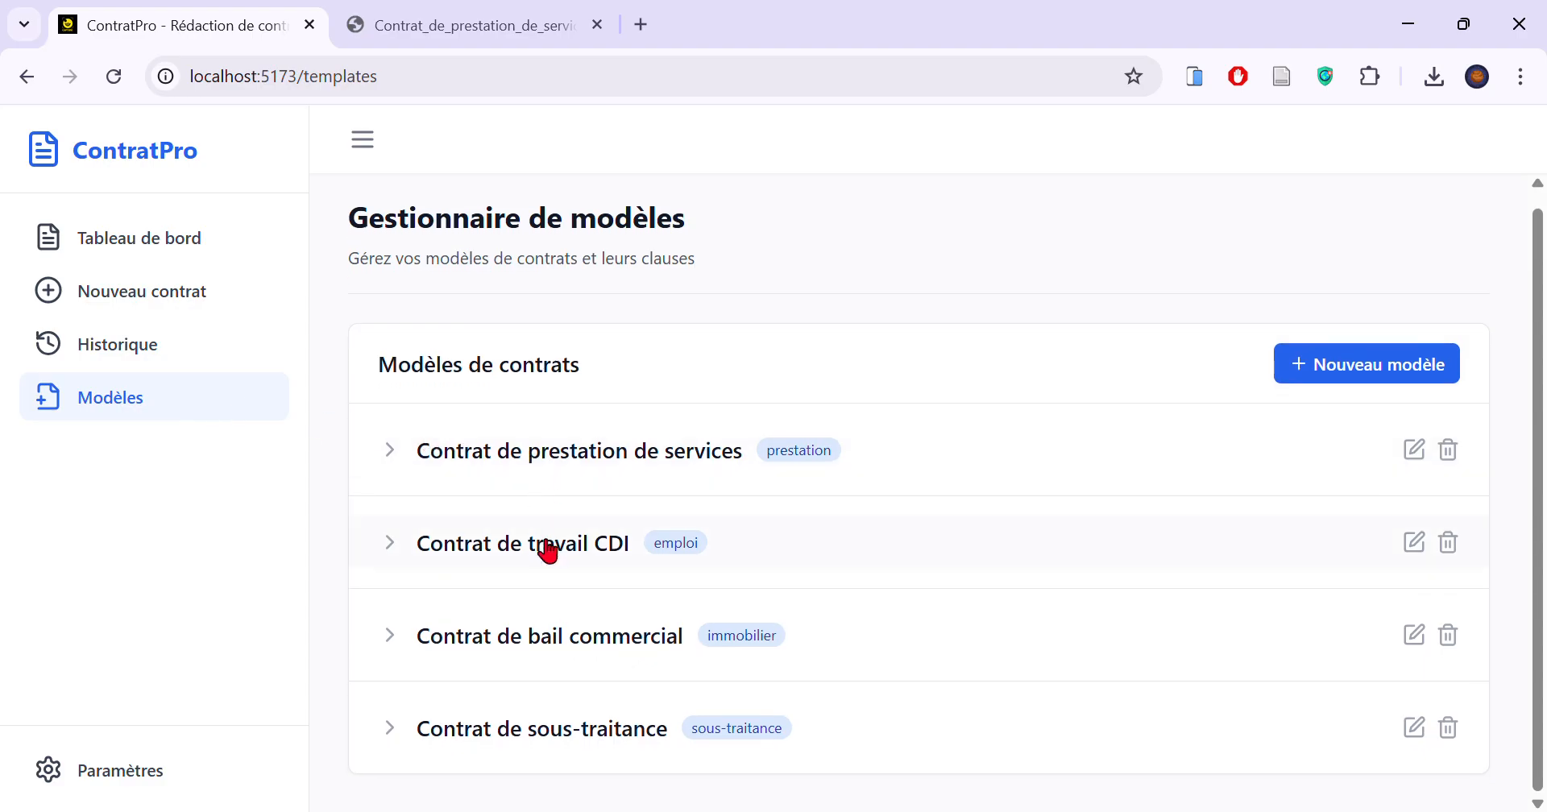
left_click(407, 459)
scroll(518, 484, "down", 3)
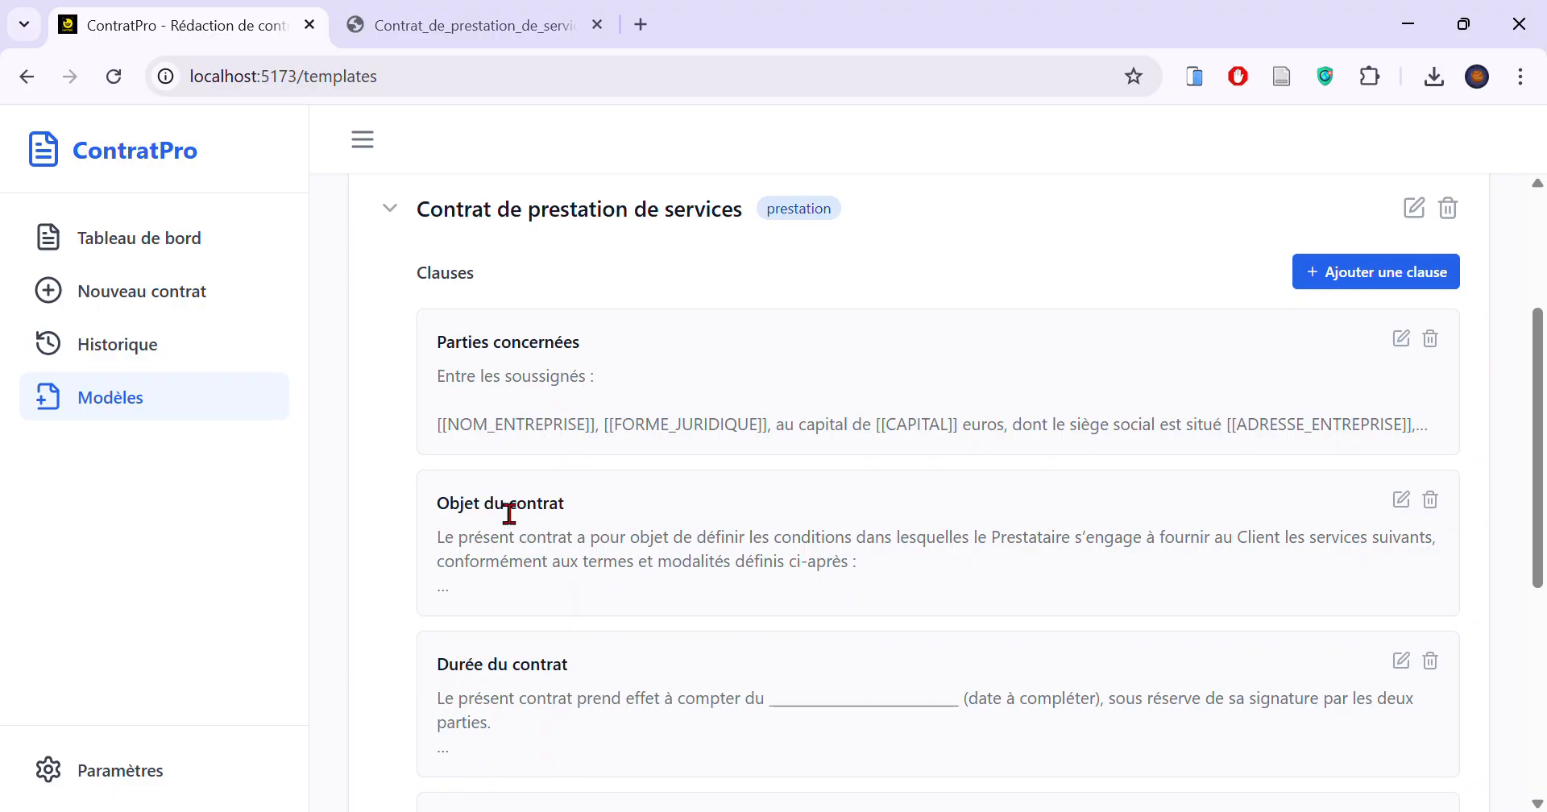
Open the template's Objet du contrat clause for editing, examine its text and the [[DESCRIPTION_PRESTATION]] placeholder, and close it without saving.
left_click(1401, 501)
scroll(631, 535, "down", 2)
scroll(565, 533, "up", 2)
left_click_drag(597, 479, 946, 497)
left_click(564, 570)
left_click_drag(696, 594, 484, 579)
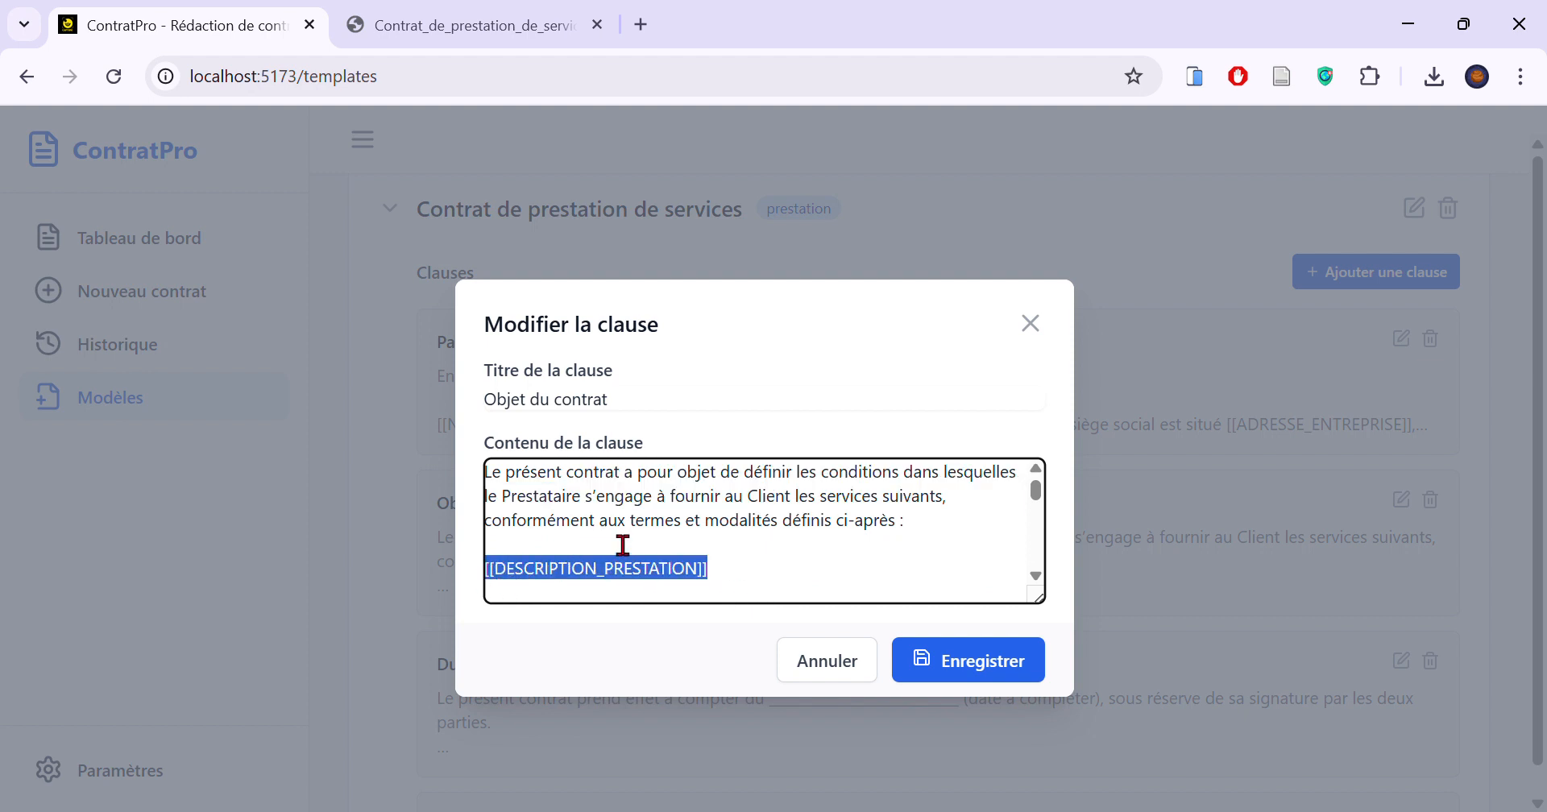
key("ctrl+v")
scroll(849, 574, "down", 2)
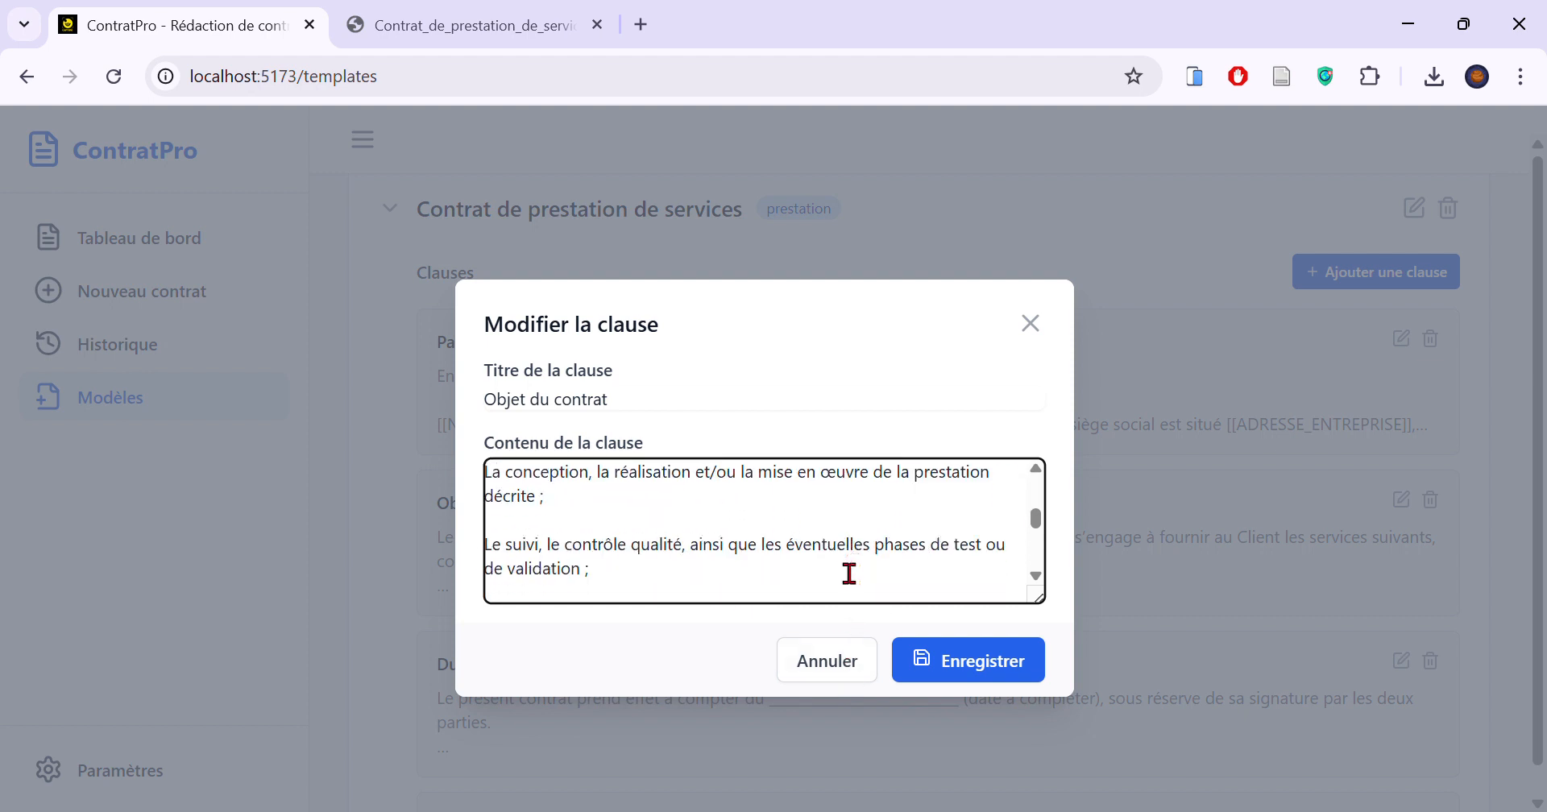
scroll(765, 553, "down", 2)
left_click(817, 664)
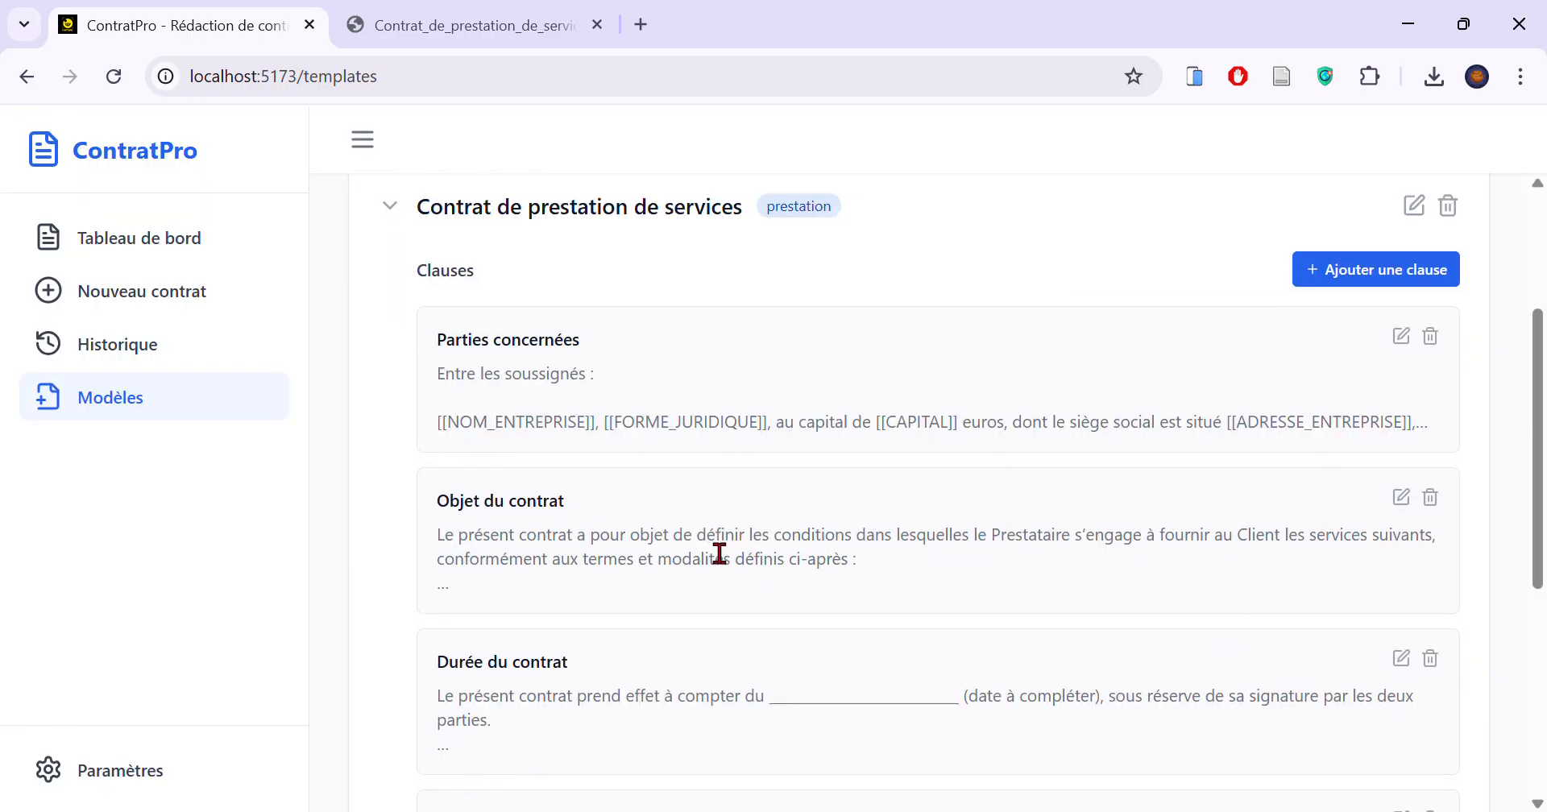
Look over the template's remaining clauses, view the blank new contract template form, and close it without creating a template.
scroll(717, 545, "down", 2)
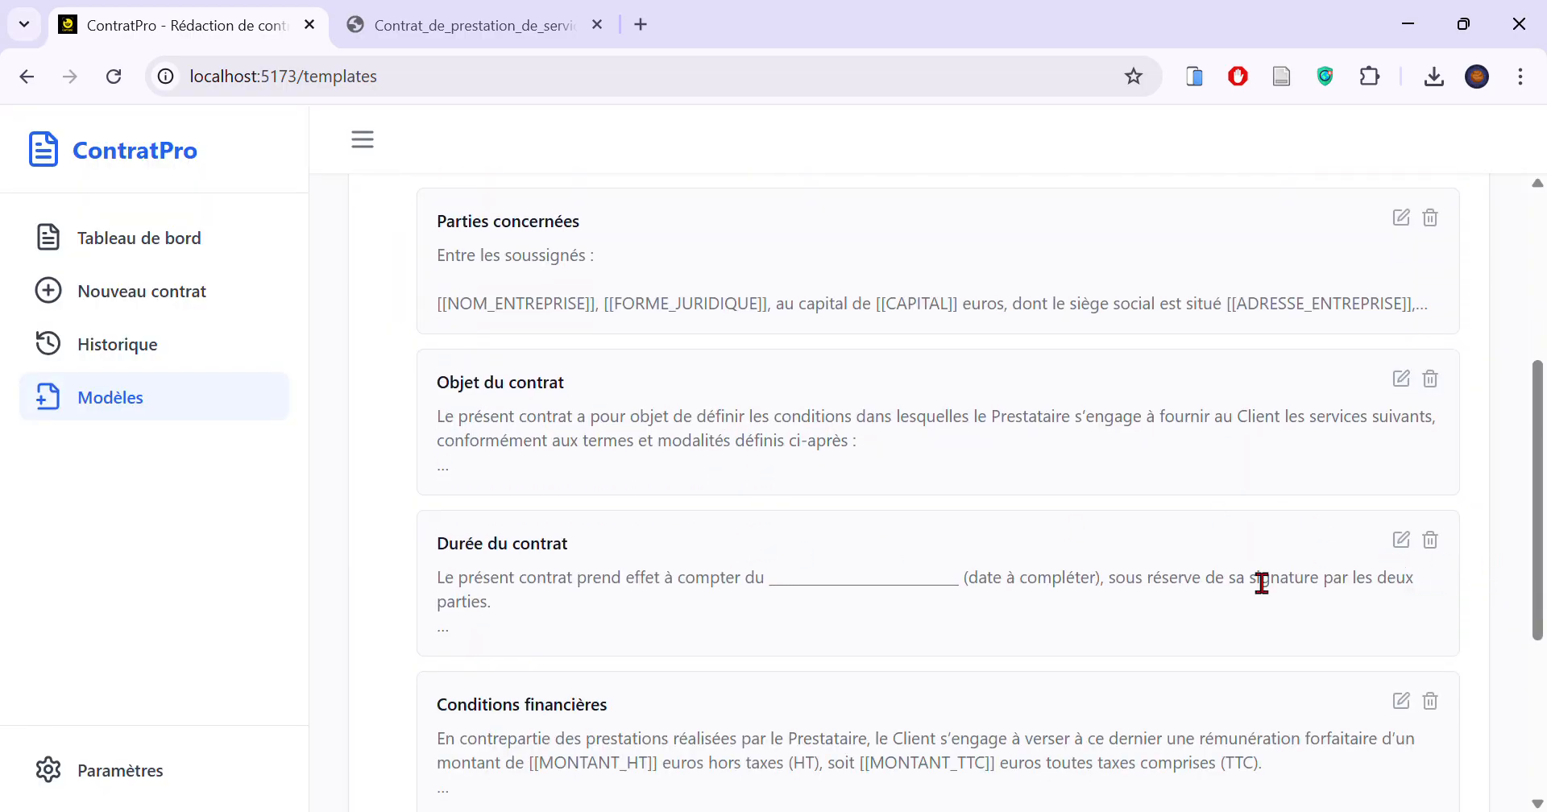
scroll(963, 529, "down", 3)
scroll(942, 542, "up", 7)
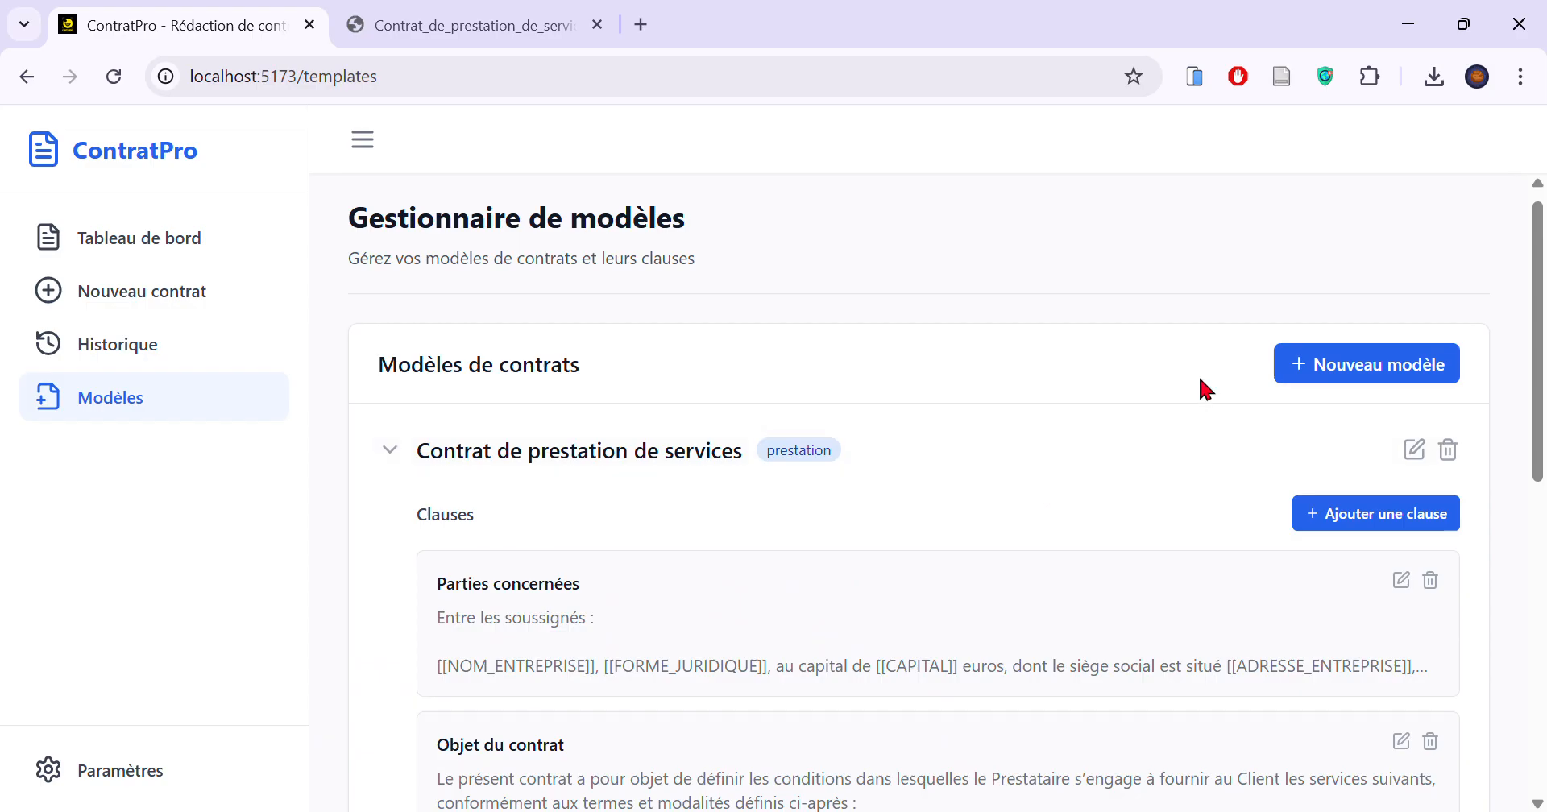
left_click(1313, 384)
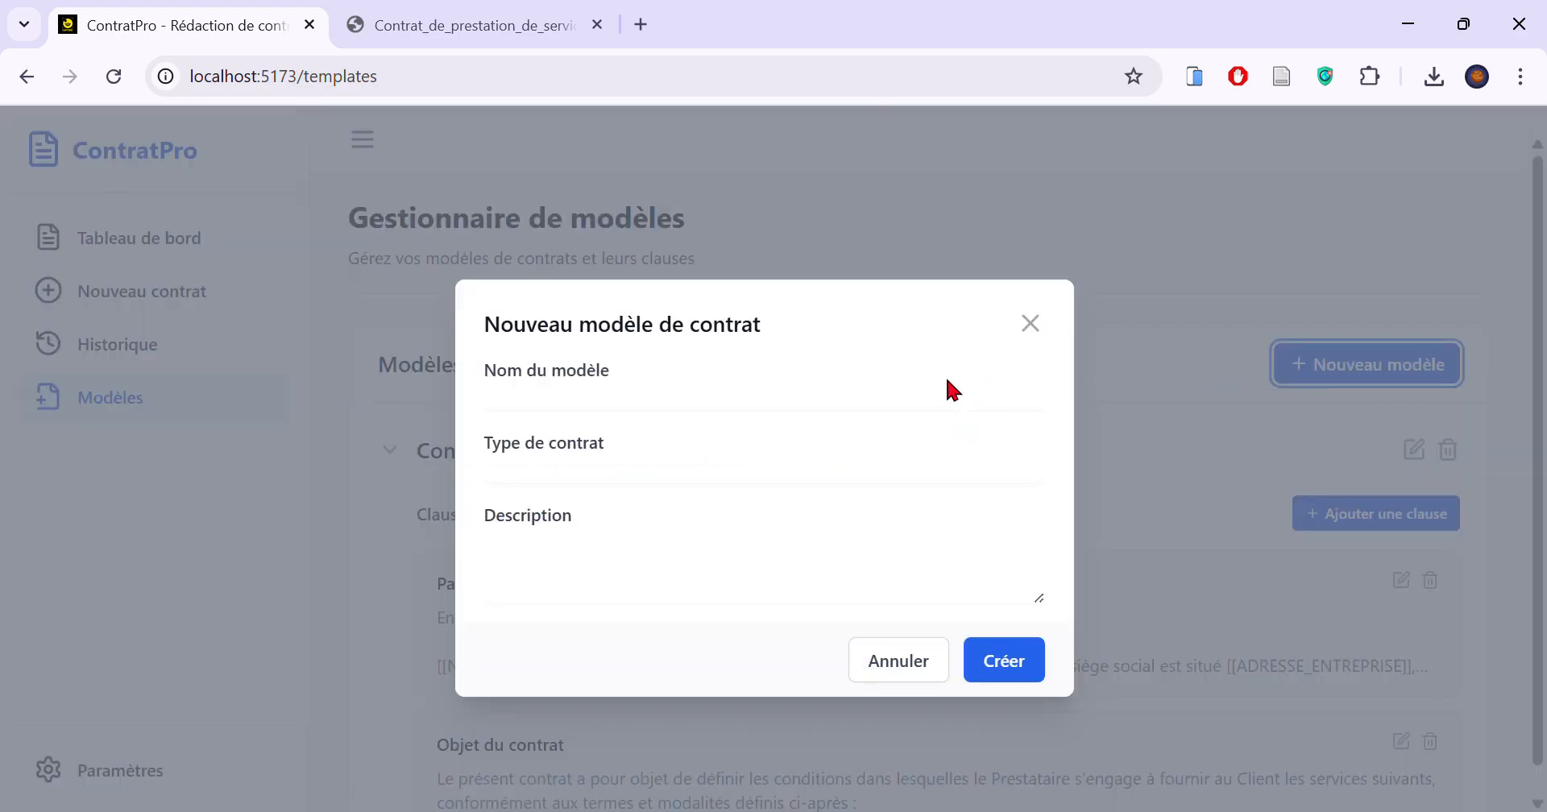
left_click(1032, 324)
Open the history of saved contracts.
left_click(157, 332)
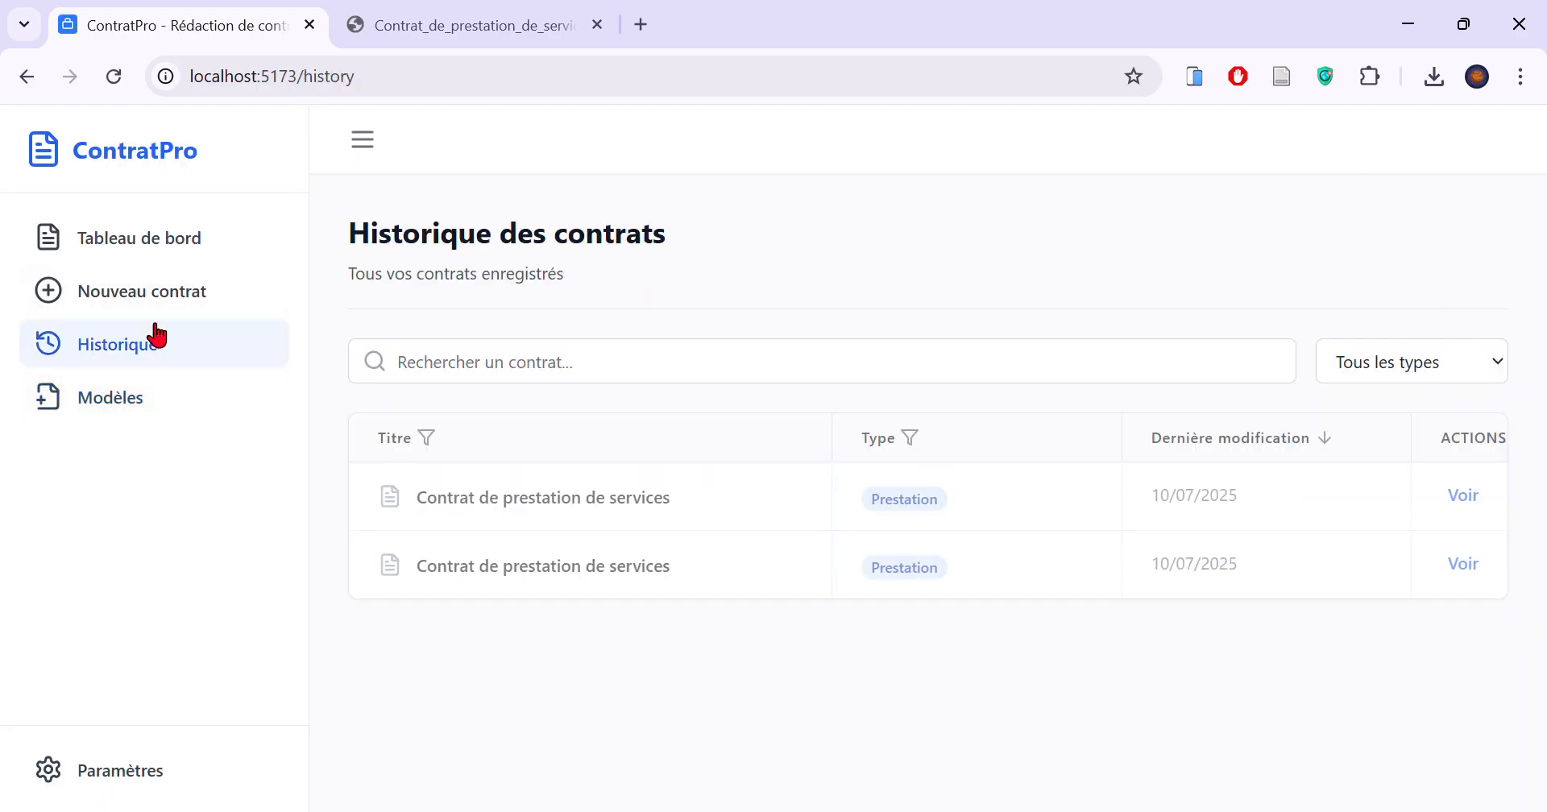